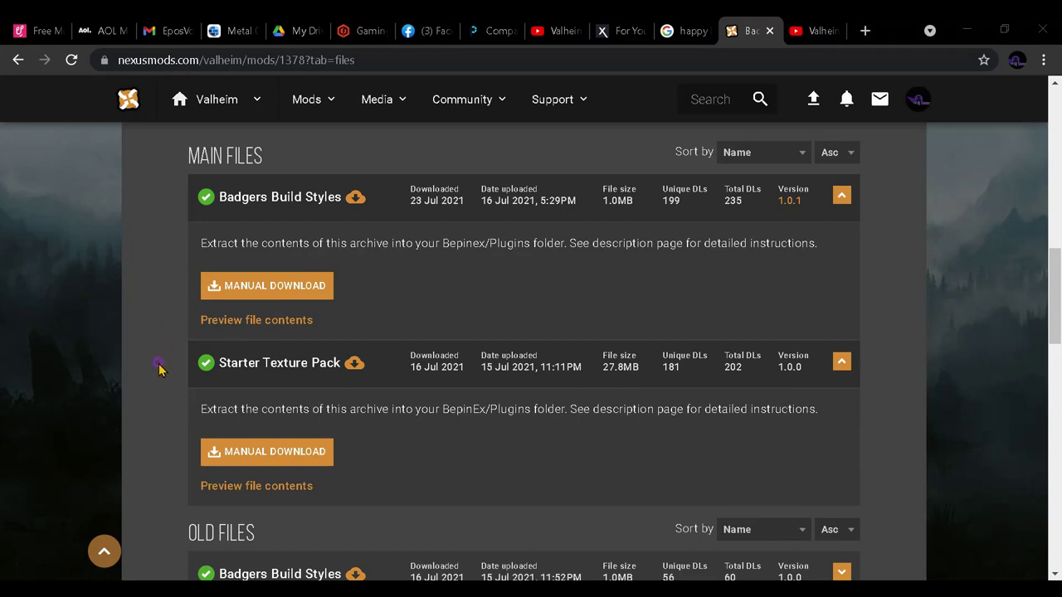
- Scroll the Badgers Build Styles Files tab, then minimize the browser to show the desktop
scroll(159, 369, "up", 2)
scroll(160, 368, "up", 1)
scroll(161, 374, "down", 5)
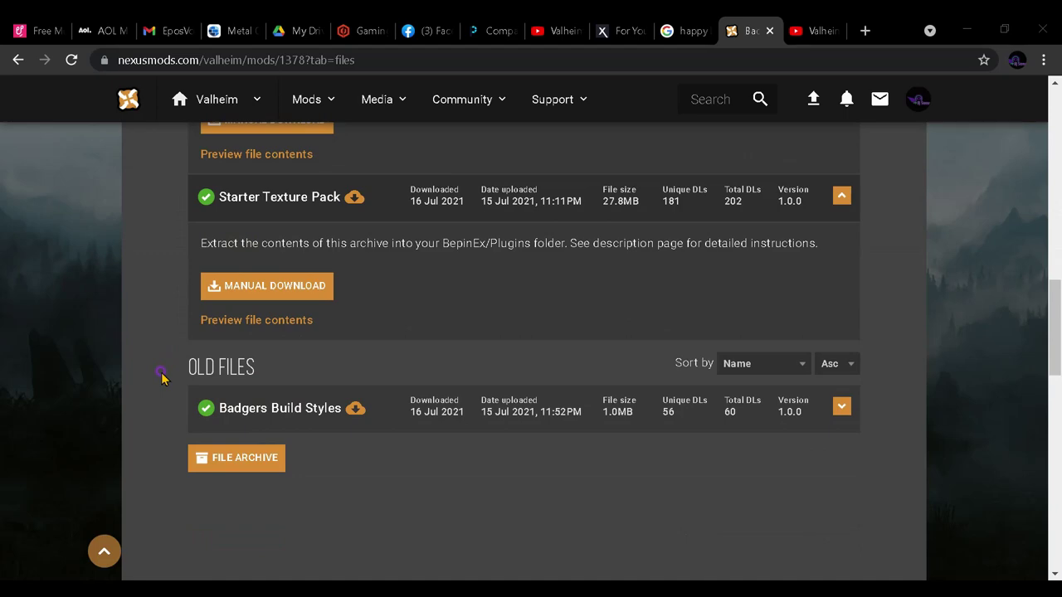
scroll(161, 377, "up", 1)
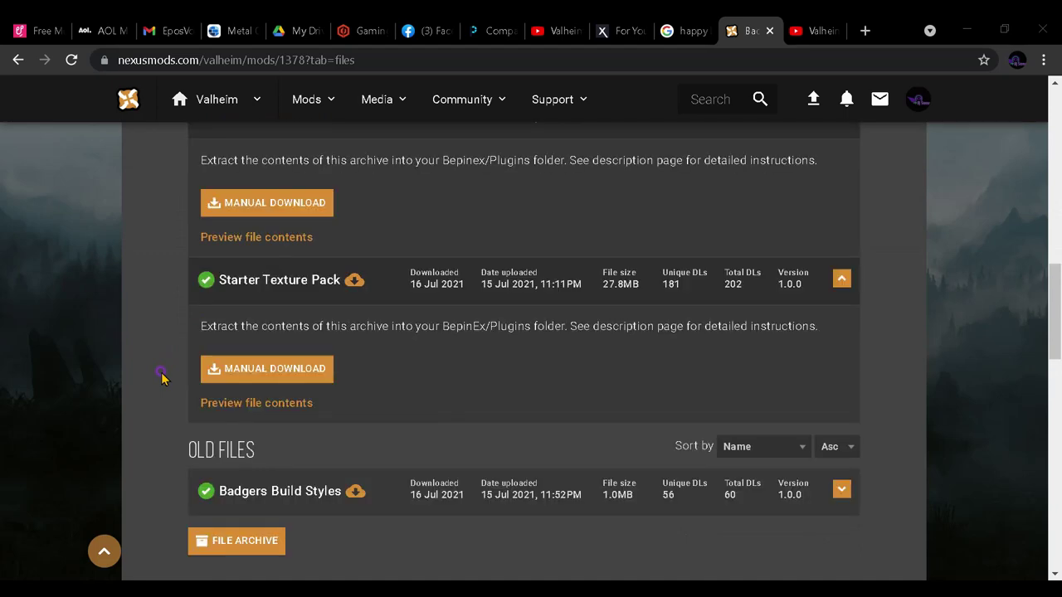
scroll(161, 377, "up", 3)
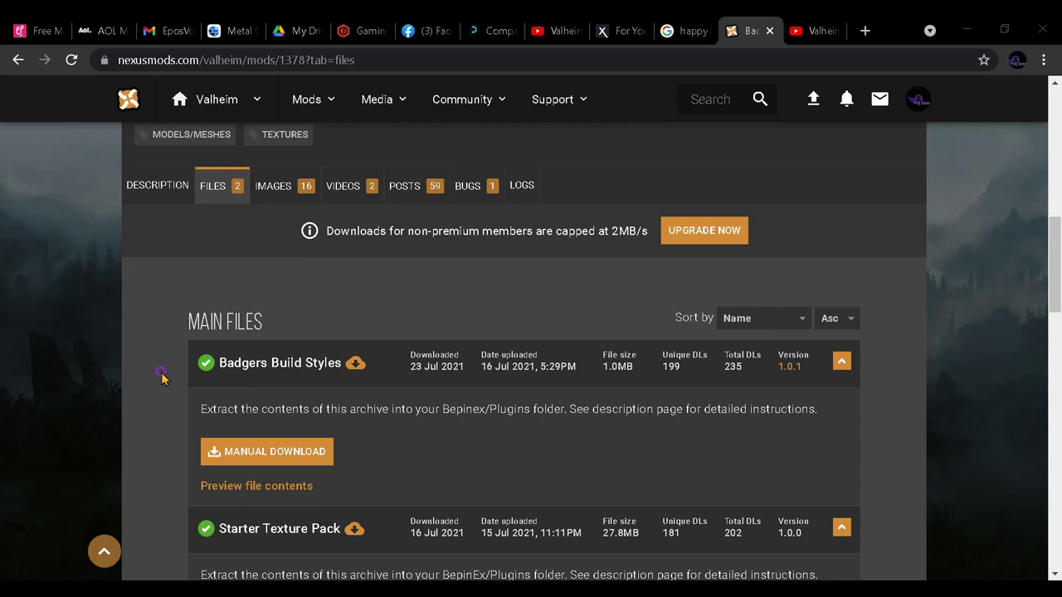
left_click(966, 30)
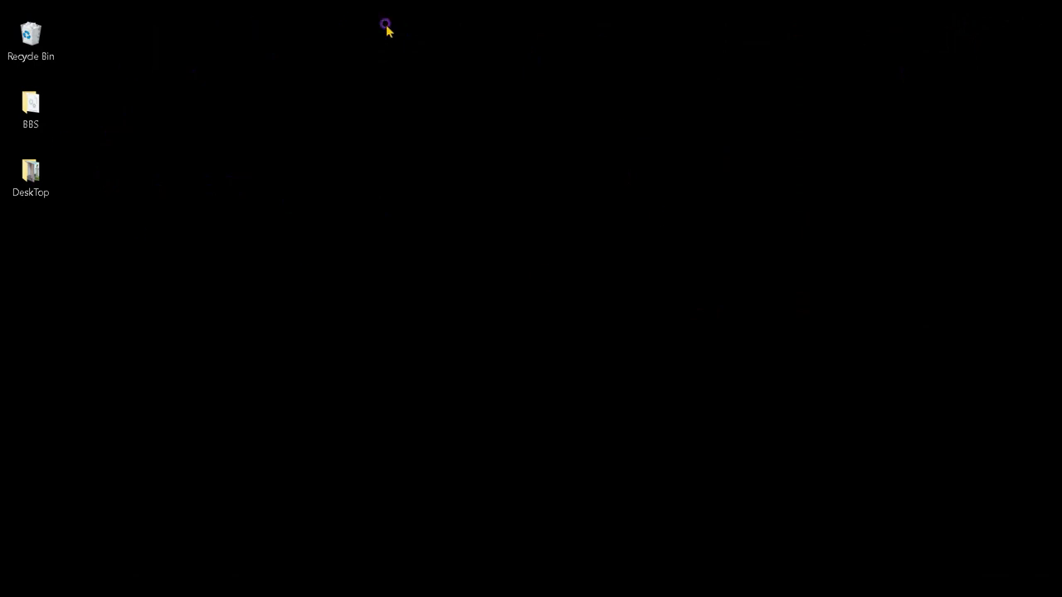
- Check the desktop's New context submenu and close it without creating anything
right_click(333, 124)
mouse_move(442, 307)
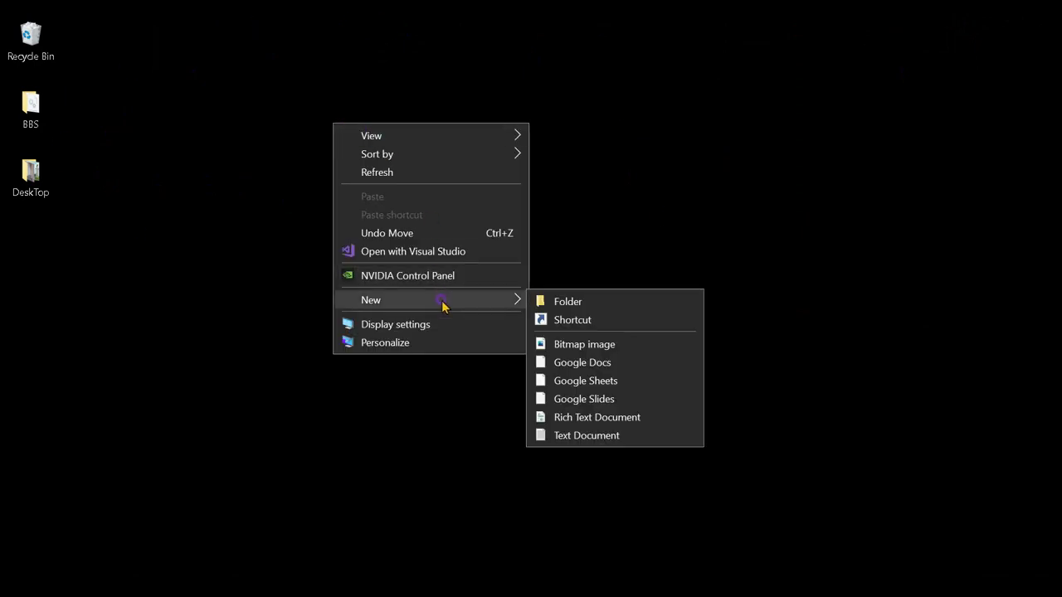
left_click(674, 262)
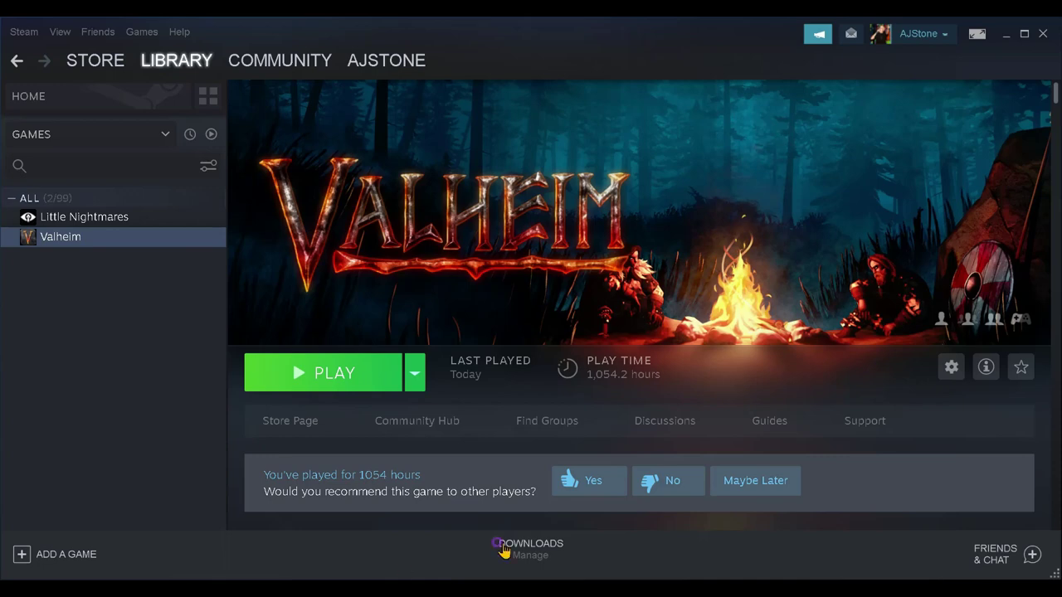
- Open Valheim's steamapps\common\Valheim install folder via Steam Library Properties > Local Files > Browse
mouse_move(174, 59)
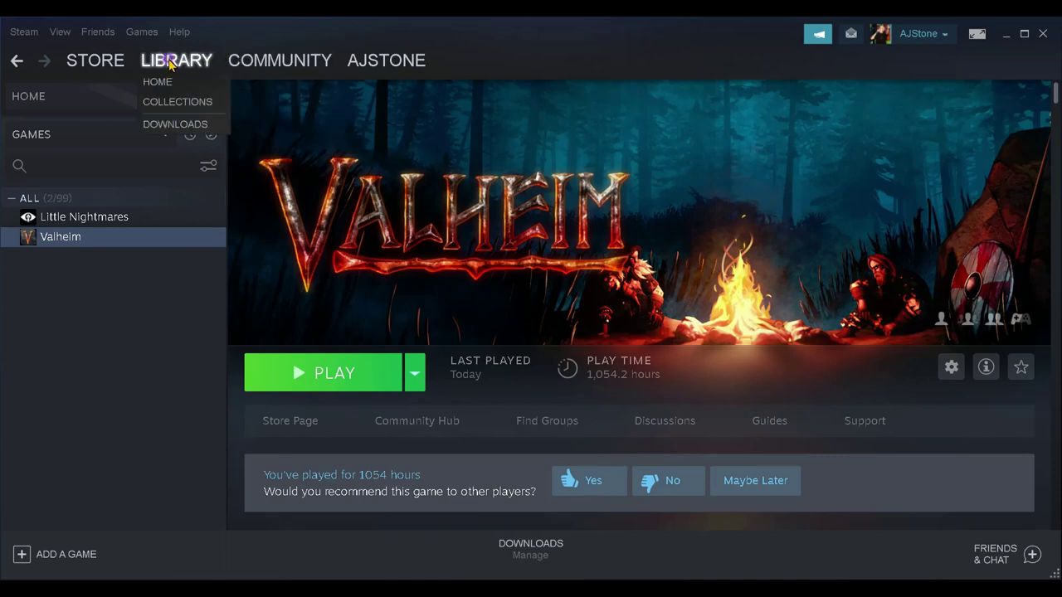
left_click(168, 64)
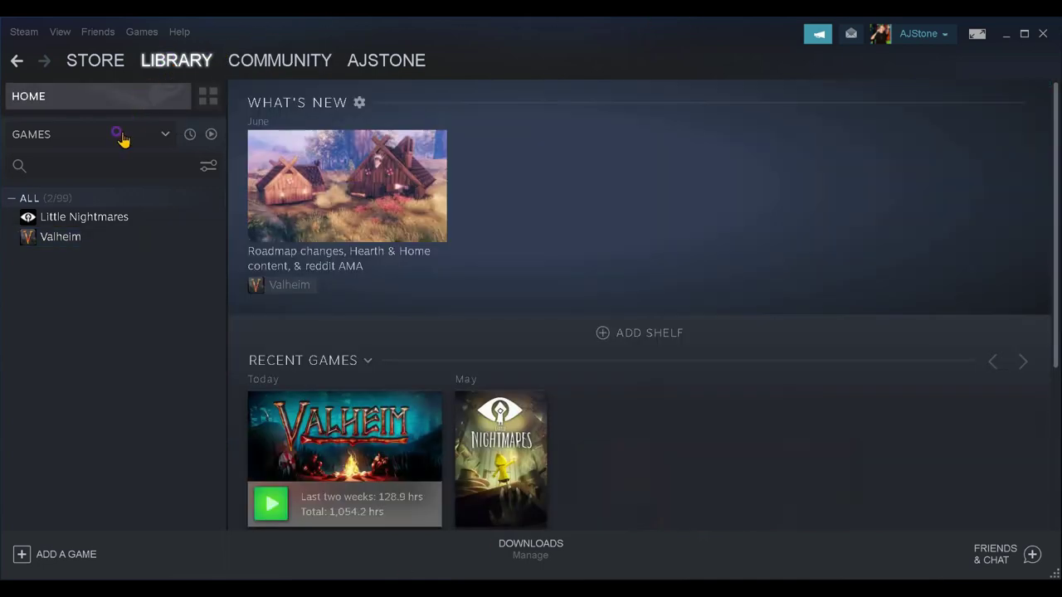
right_click(100, 238)
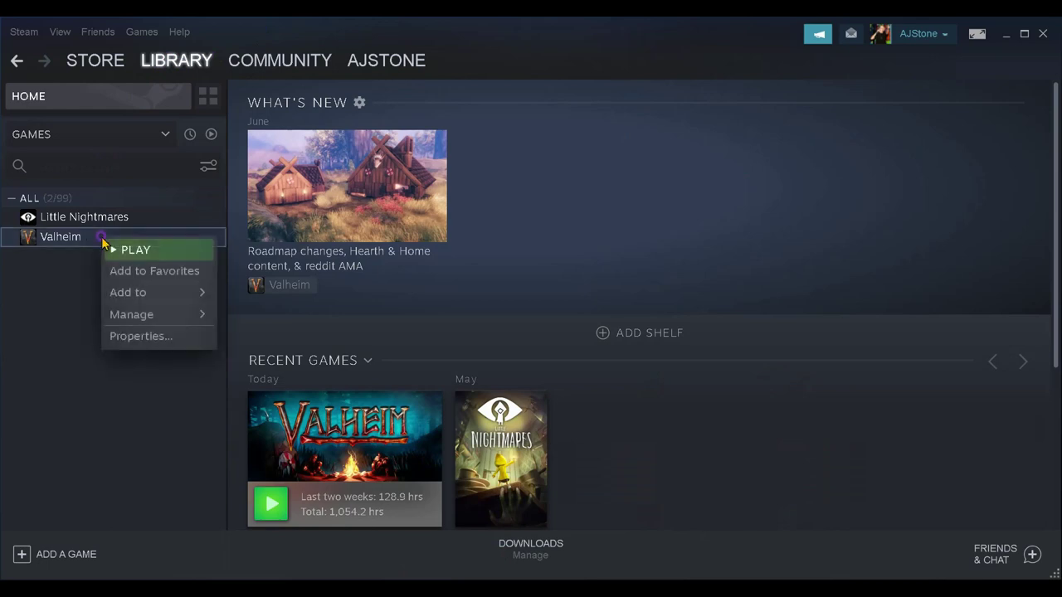
left_click(85, 238)
right_click(85, 240)
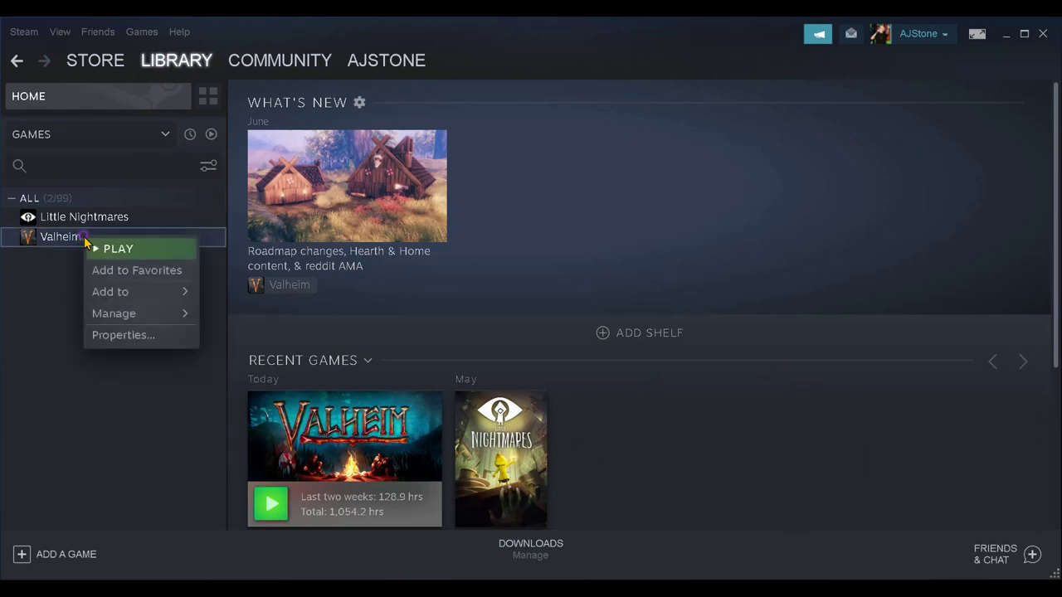
left_click(115, 335)
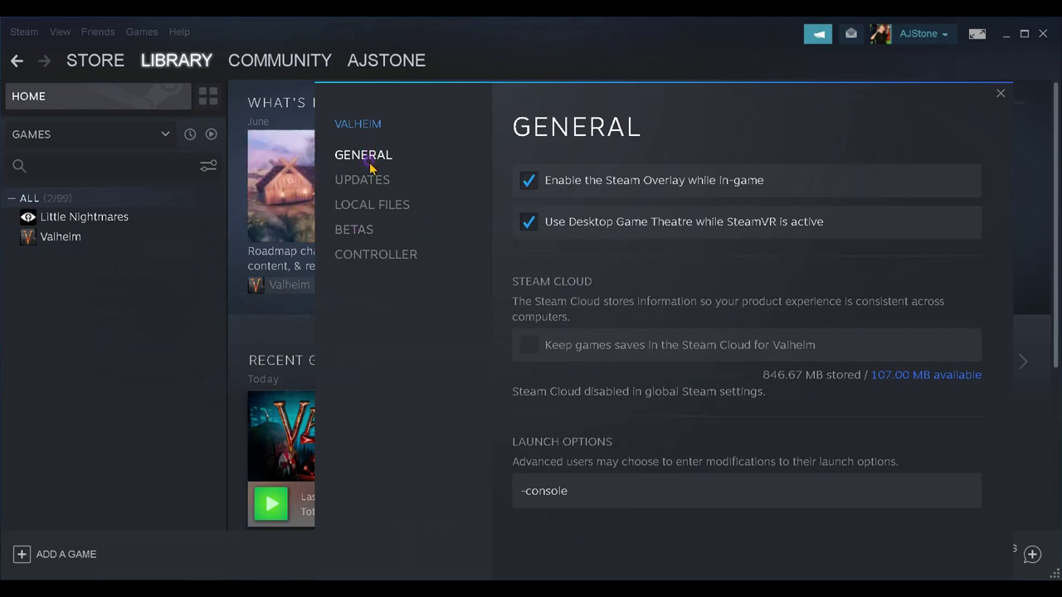
left_click(371, 206)
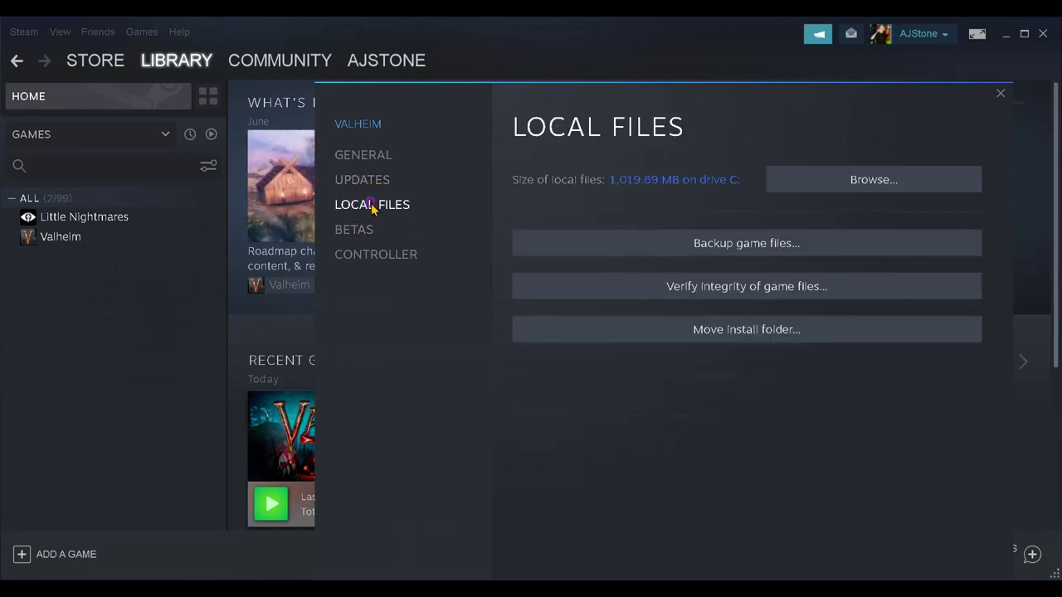
left_click(861, 180)
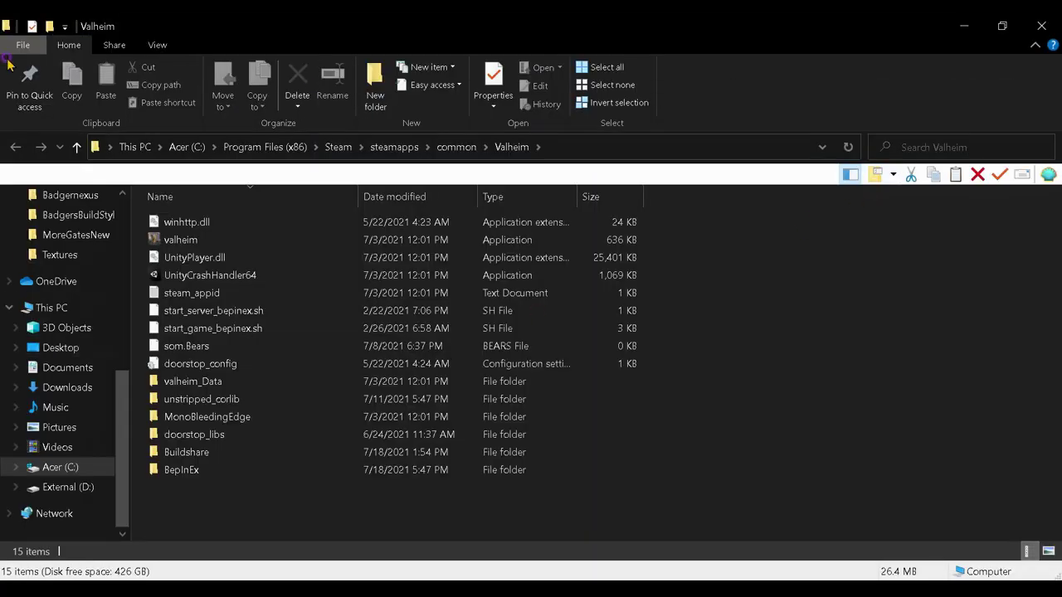
left_click(451, 498)
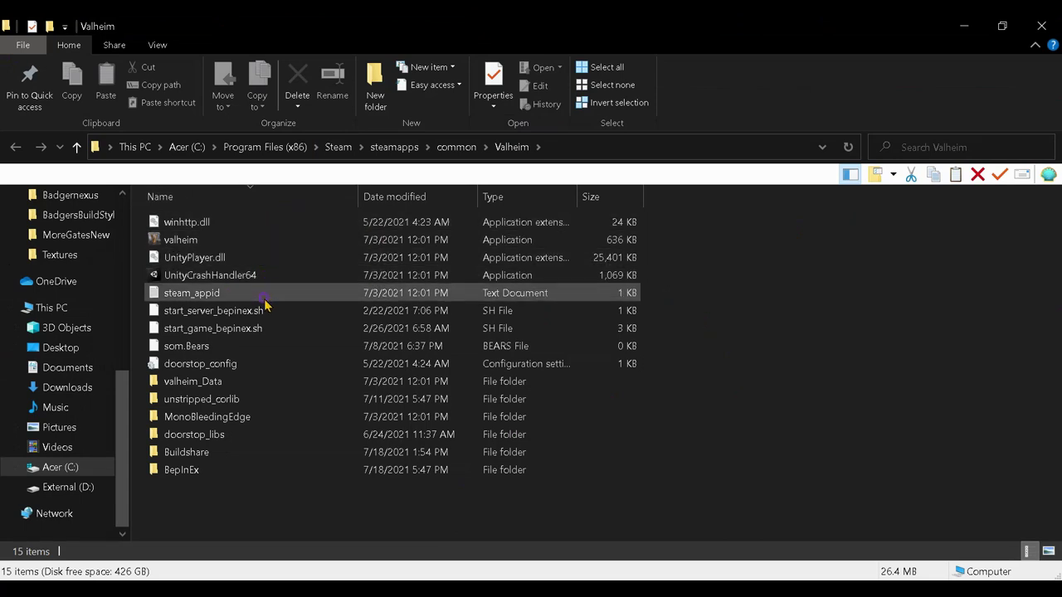
- Navigate from the Valheim install folder into BepInEx\plugins\BadgersBuildStyles
double_click(180, 469)
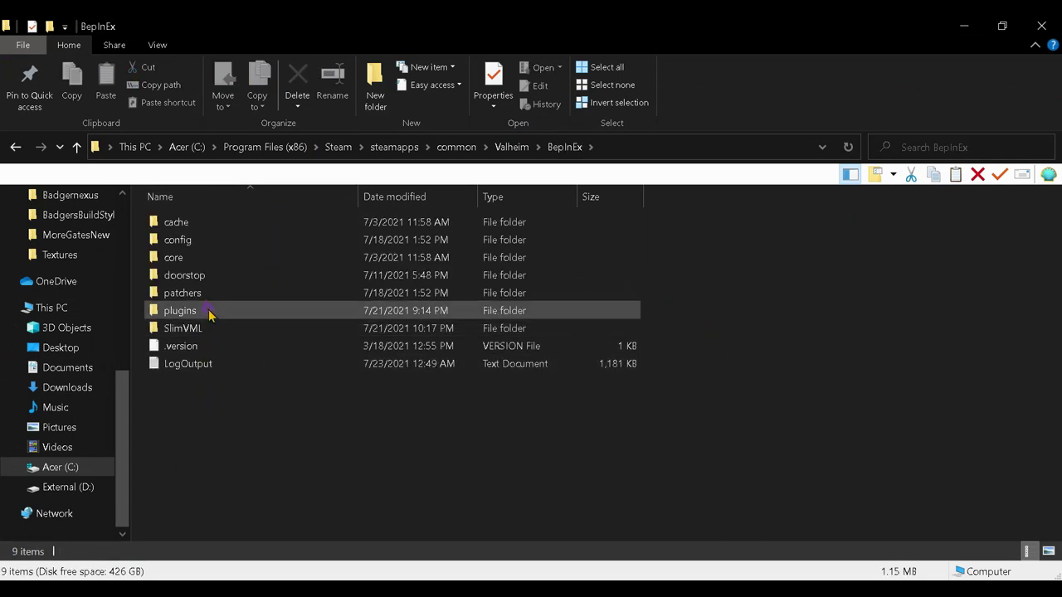
double_click(181, 310)
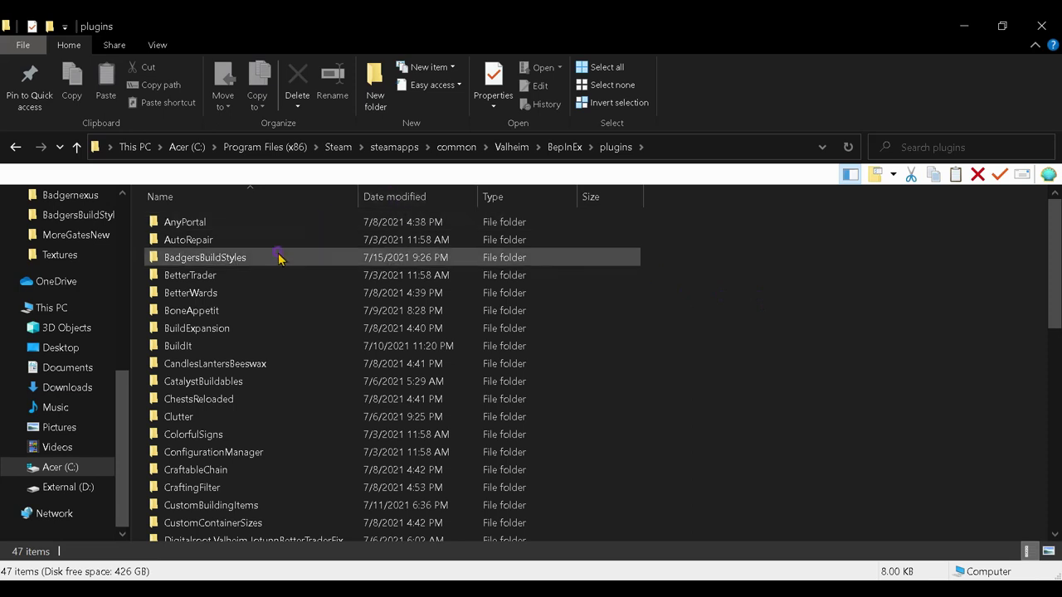
double_click(186, 259)
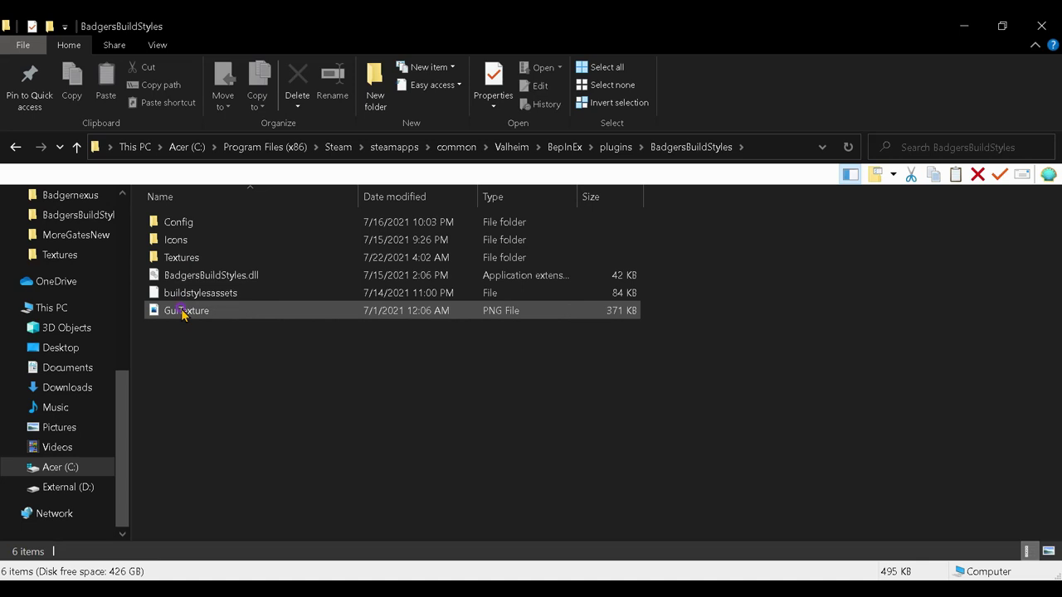
left_click(183, 314)
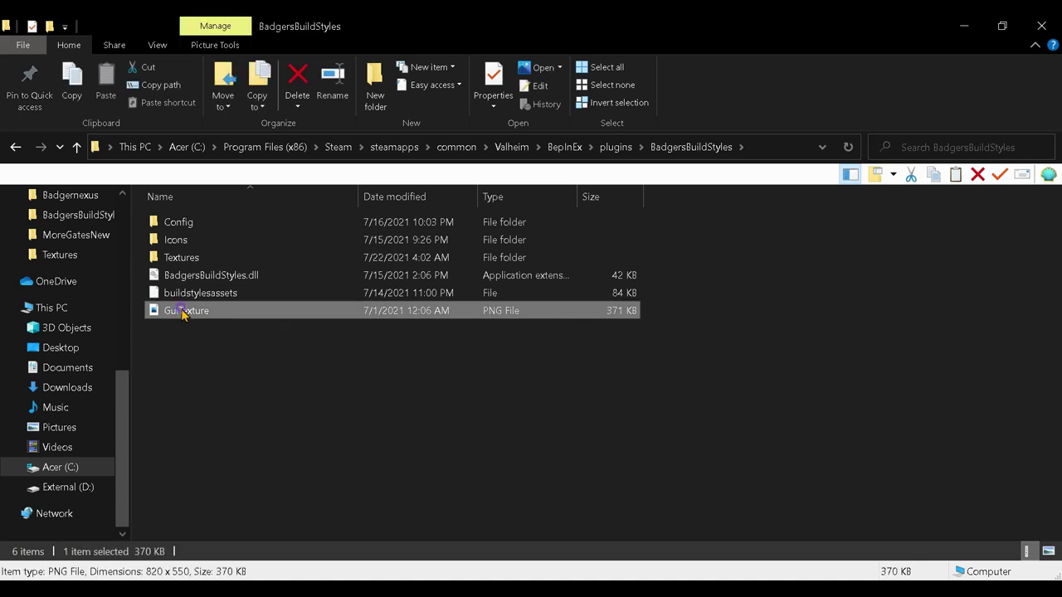
left_click(227, 299, "ctrl")
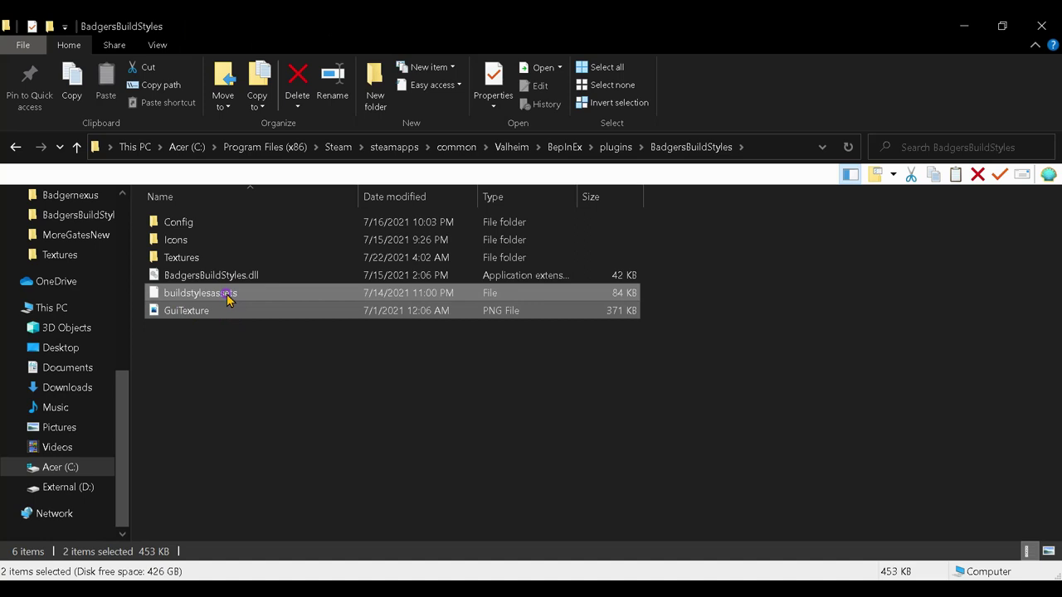
left_click(198, 333)
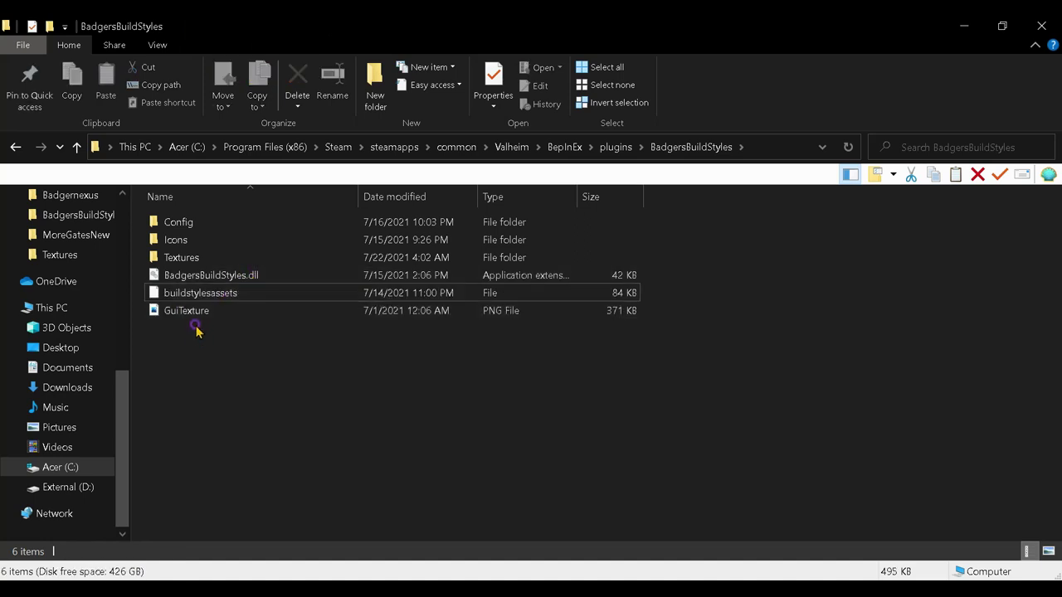
left_click(196, 312)
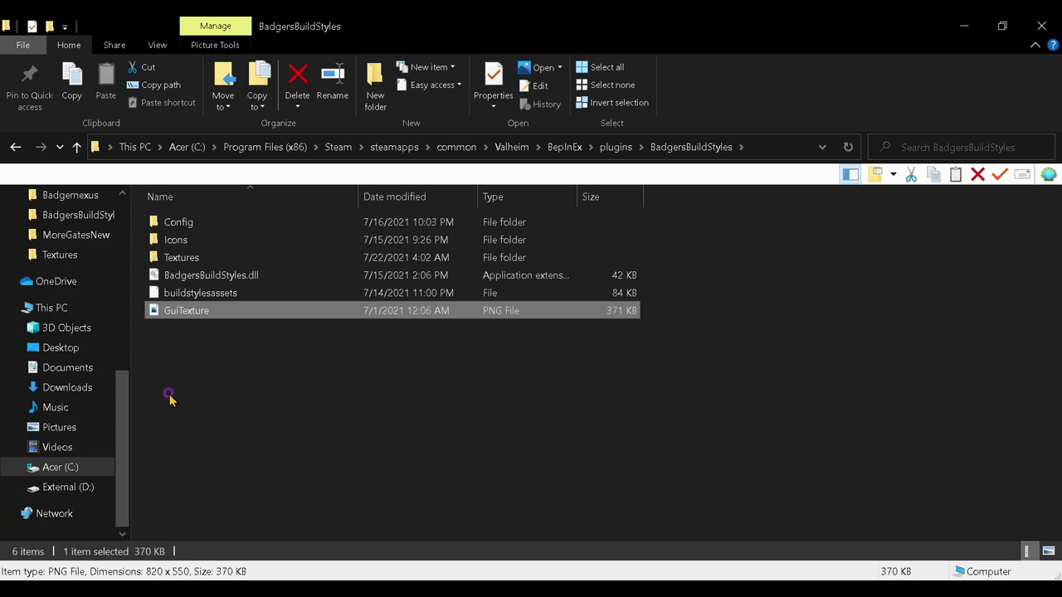
left_click(216, 300, "ctrl")
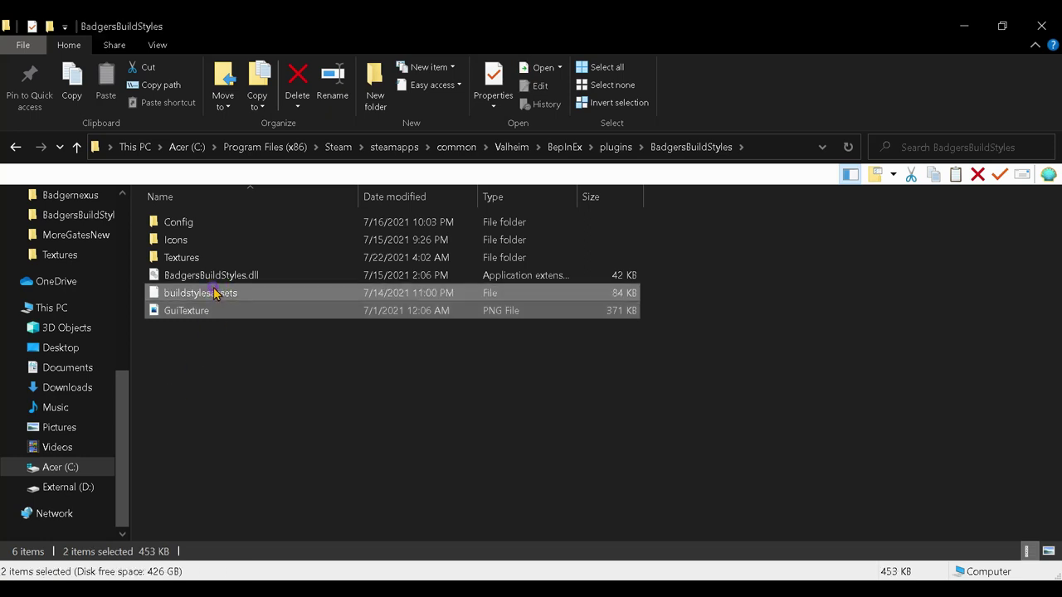
left_click(214, 277, "ctrl")
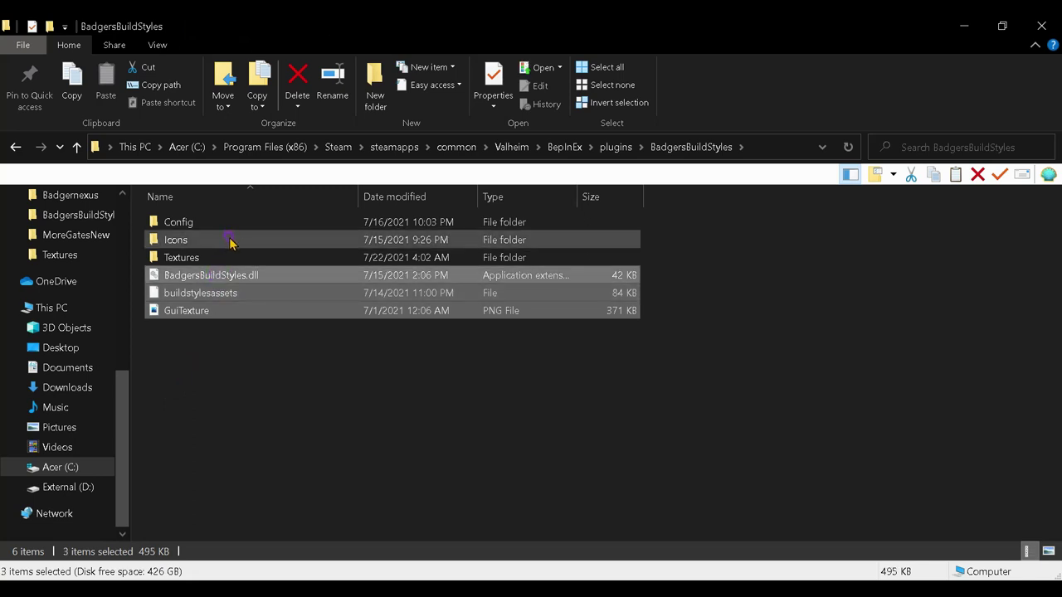
left_click(231, 241, "ctrl")
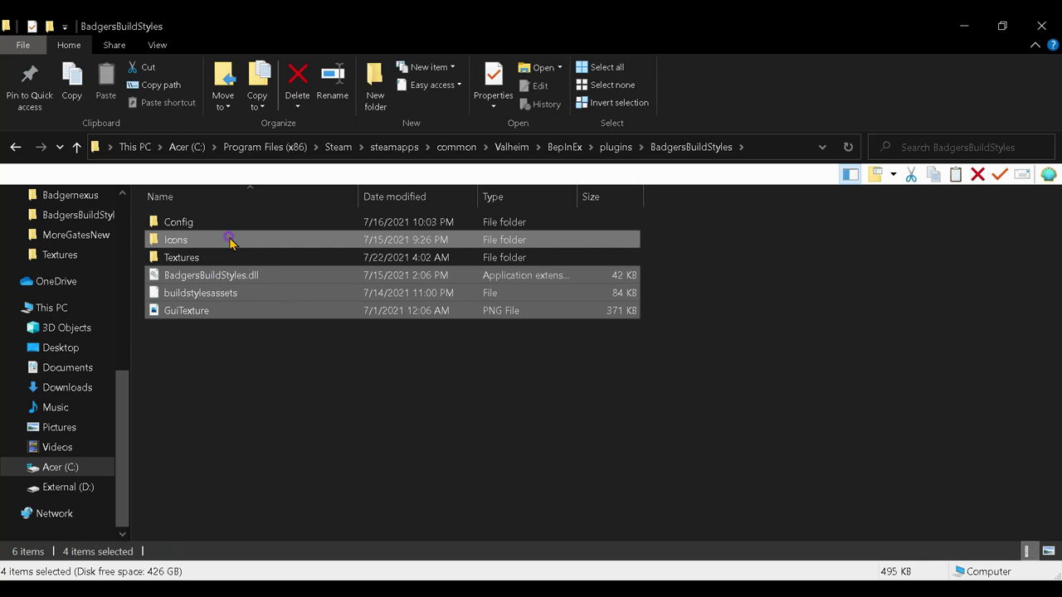
right_click(235, 348)
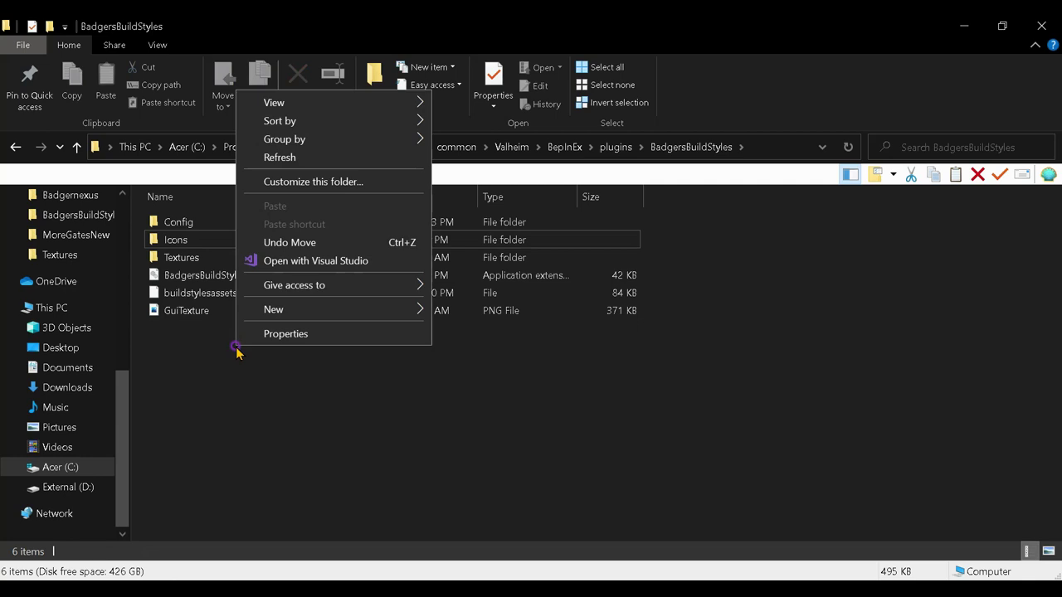
left_click(194, 311)
left_click(199, 293)
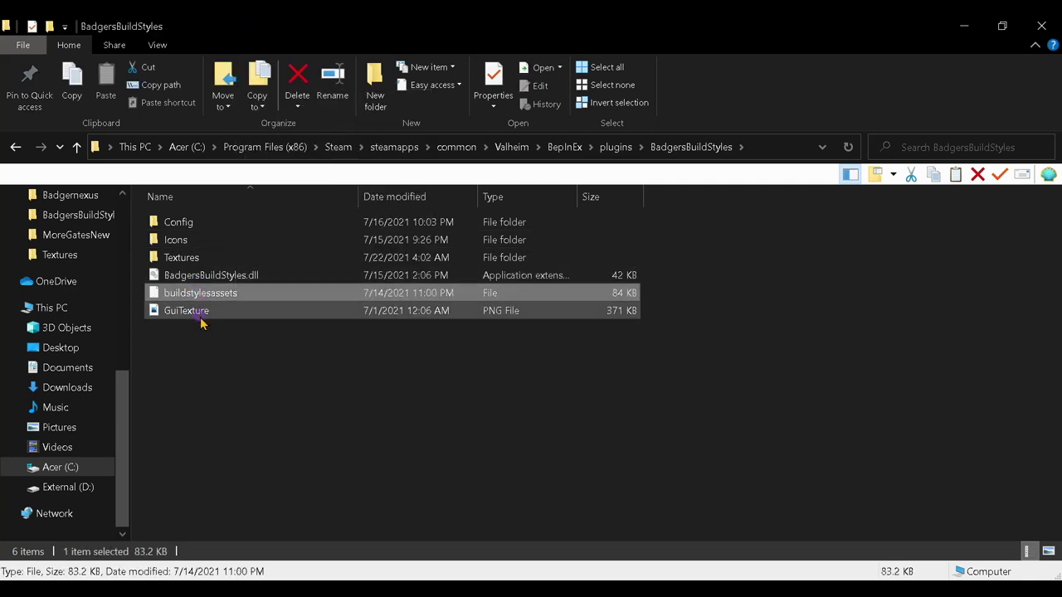
left_click(203, 314)
left_click(204, 293, "ctrl")
left_click(207, 274, "ctrl")
left_click(209, 243, "ctrl")
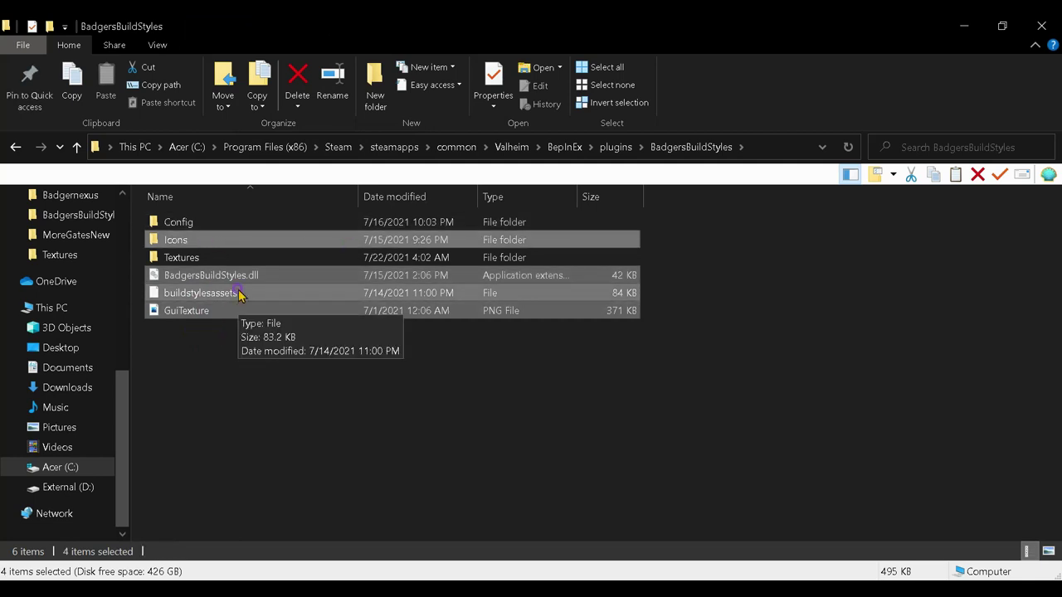
right_click(238, 294)
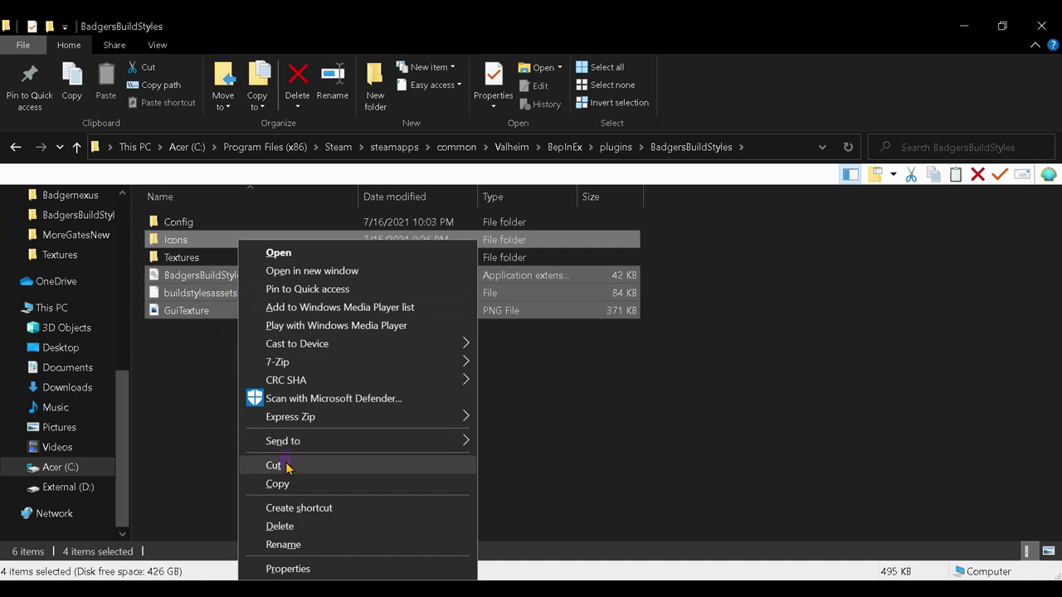
left_click(196, 347)
left_click(202, 260)
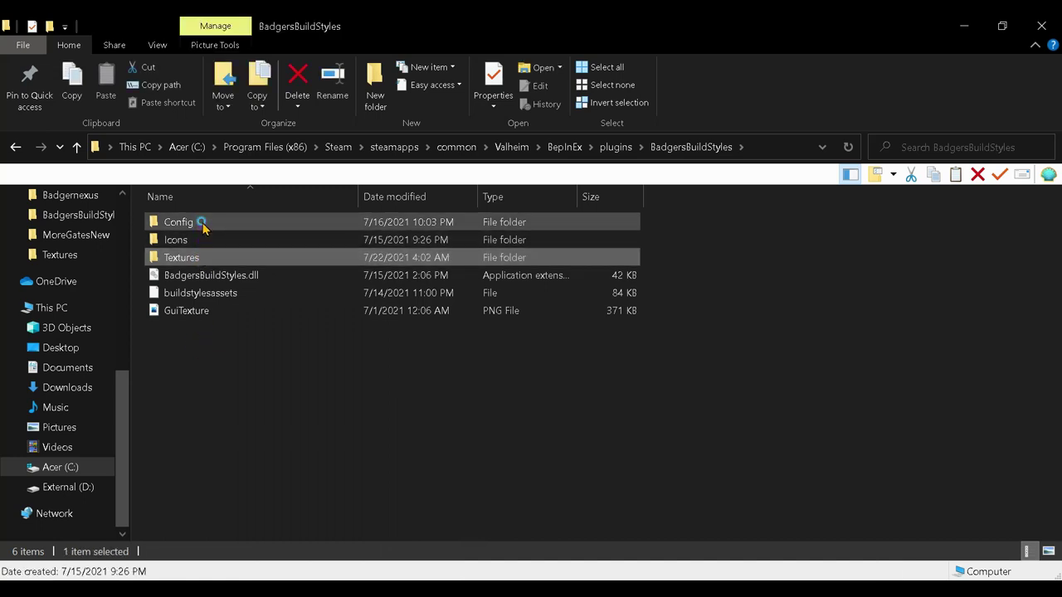
left_click(202, 224, "ctrl")
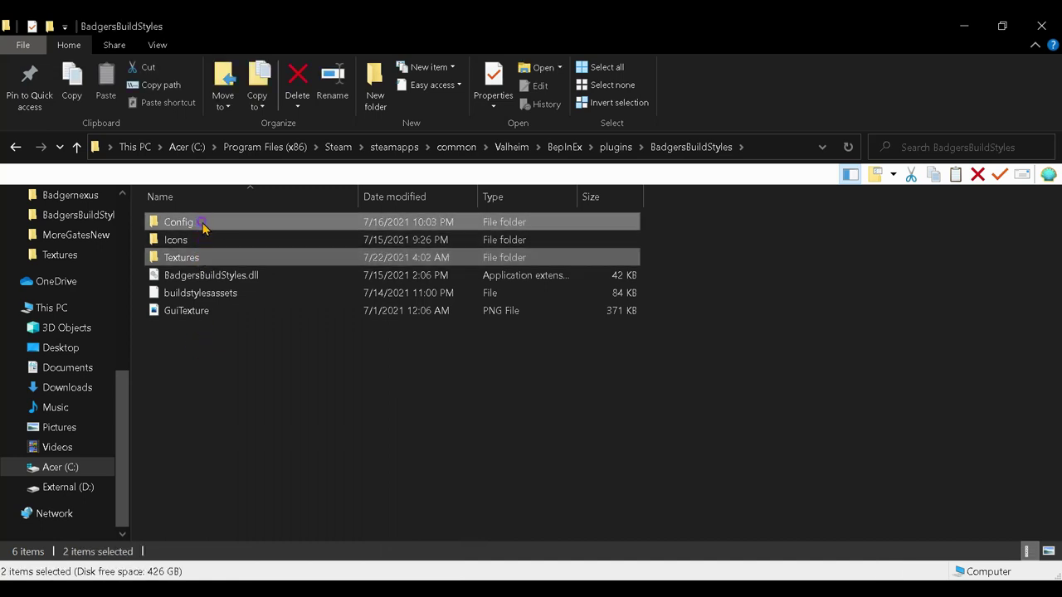
left_click(277, 458)
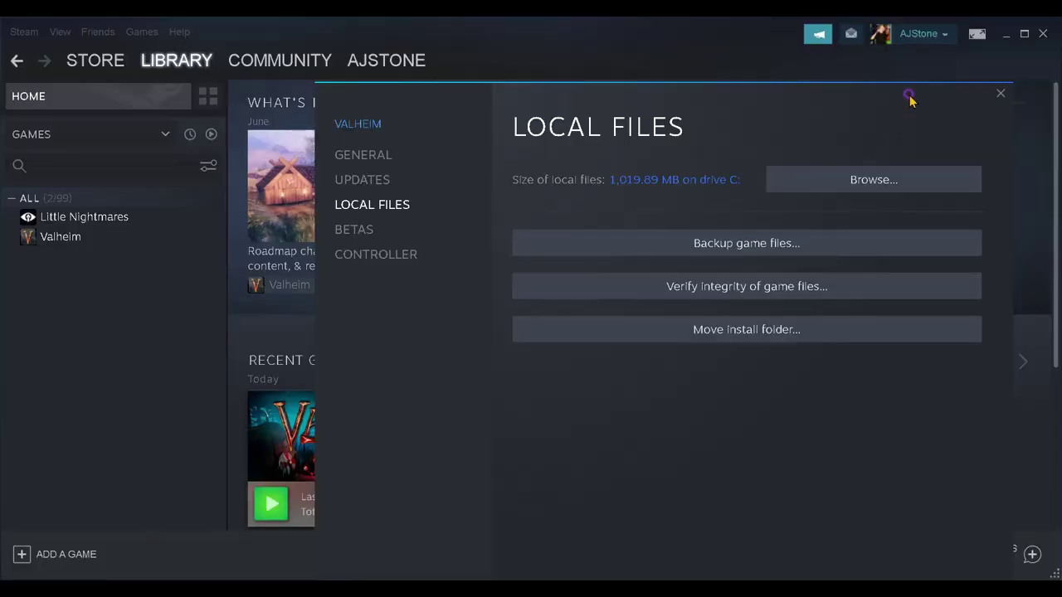
- Close Valheim Properties and Steam, minimize the BadgersBuildStyles window, and return to Chrome
left_click(999, 94)
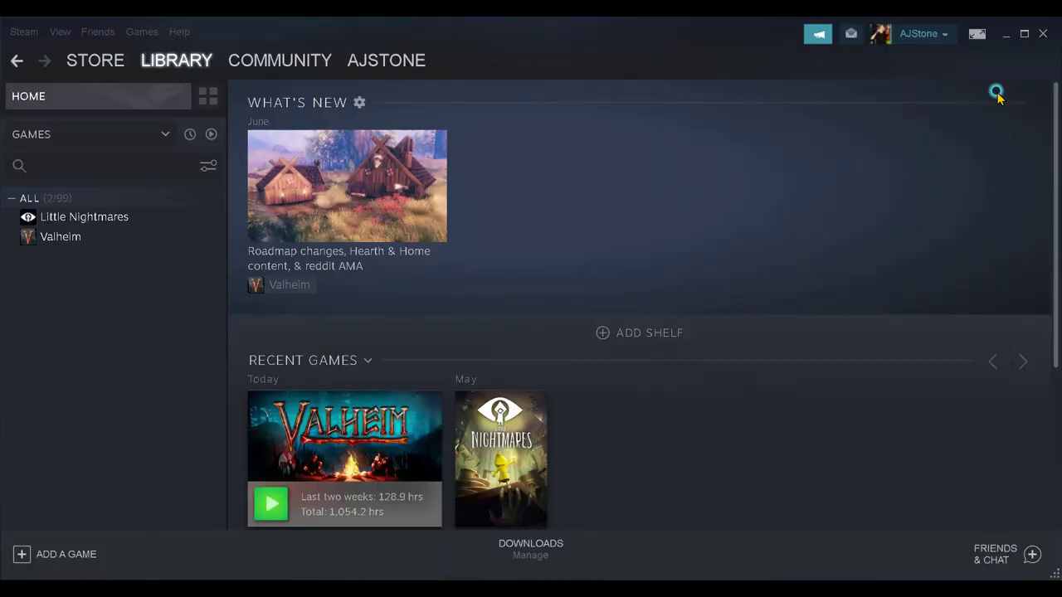
left_click(1042, 34)
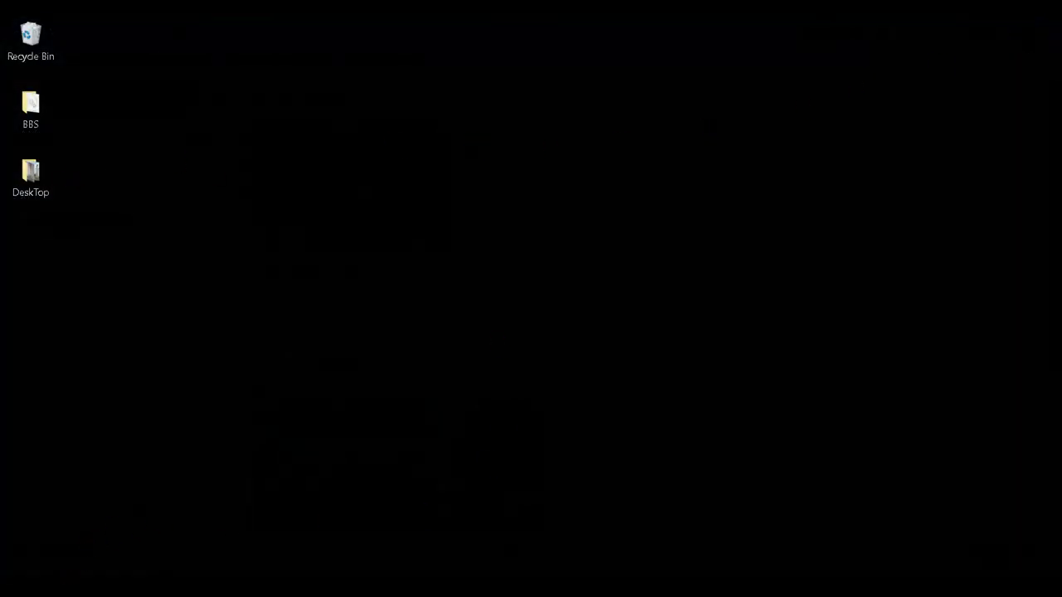
mouse_move(83, 590)
left_click(87, 545)
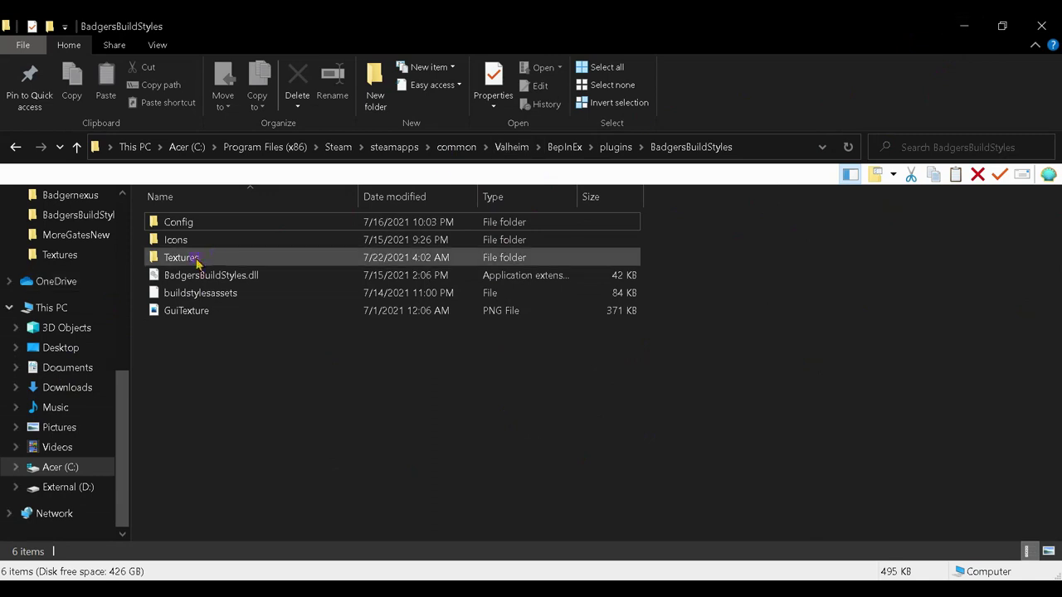
left_click(962, 25)
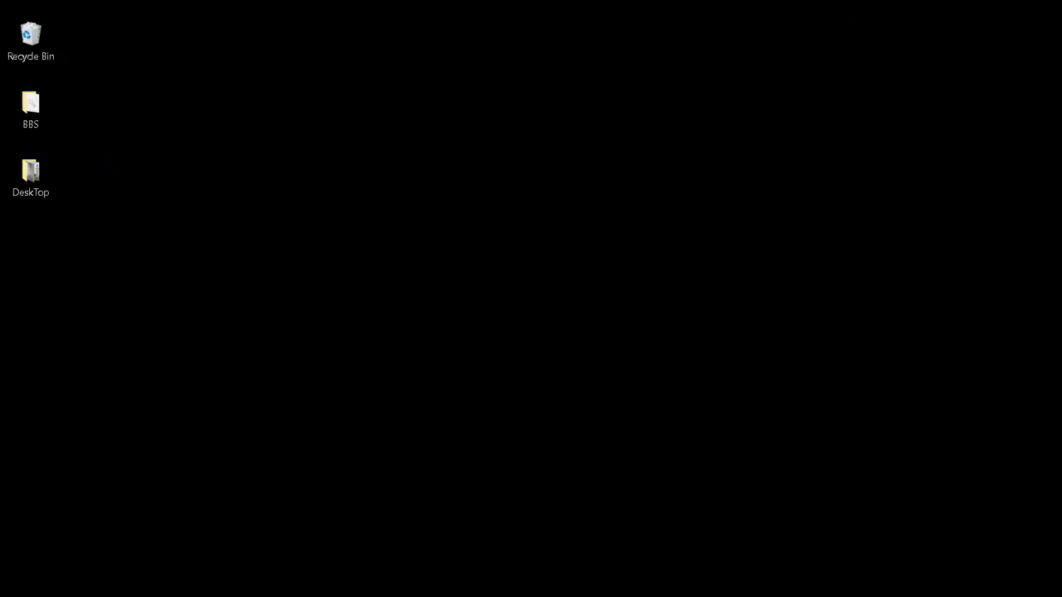
key("alt+Tab")
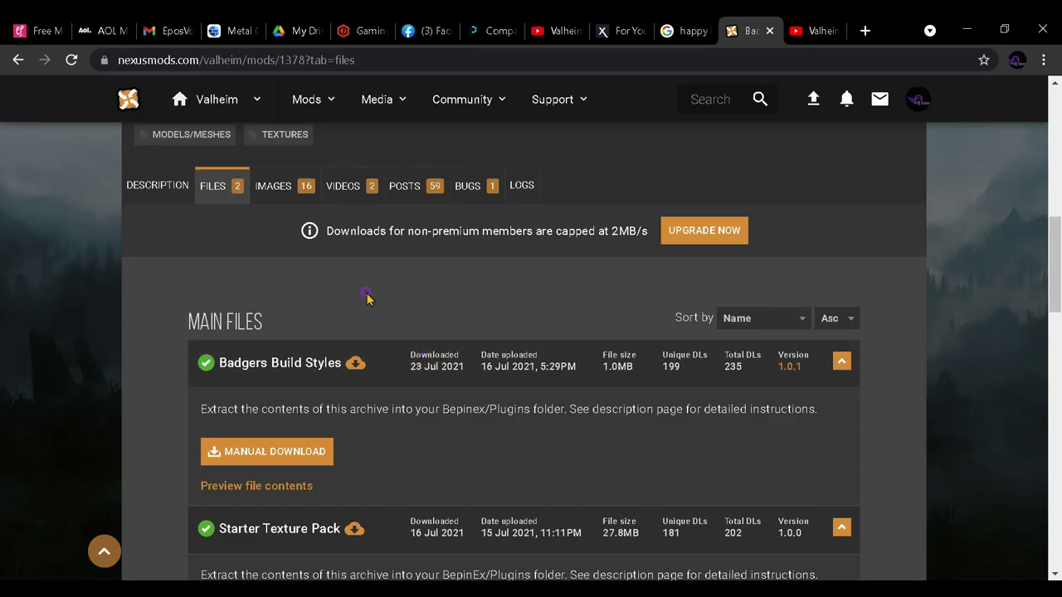
scroll(650, 306, "down", 1)
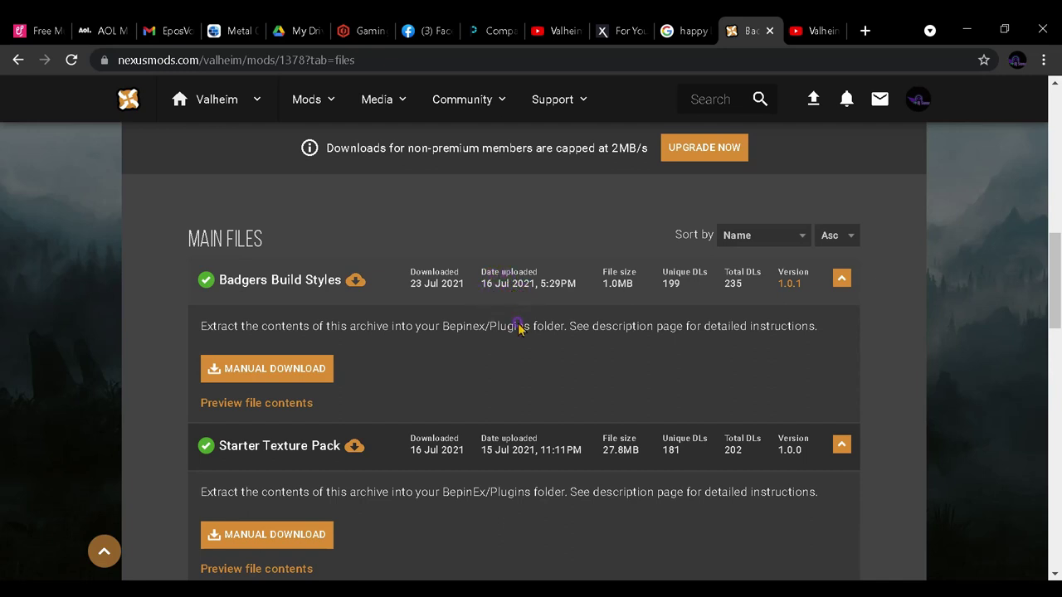
scroll(521, 465, "down", 1)
scroll(524, 473, "down", 2)
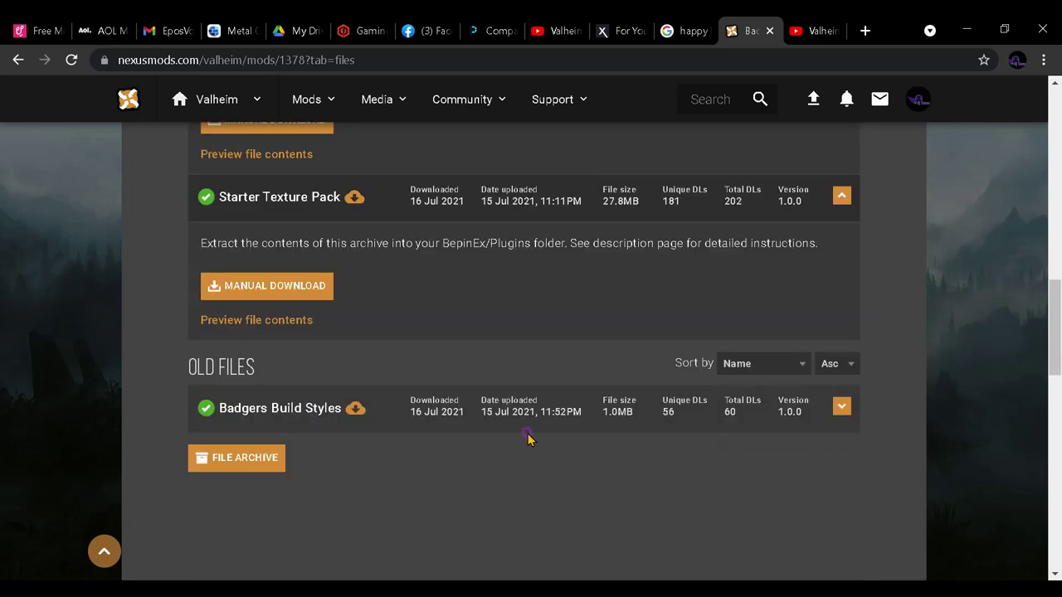
scroll(522, 423, "up", 4)
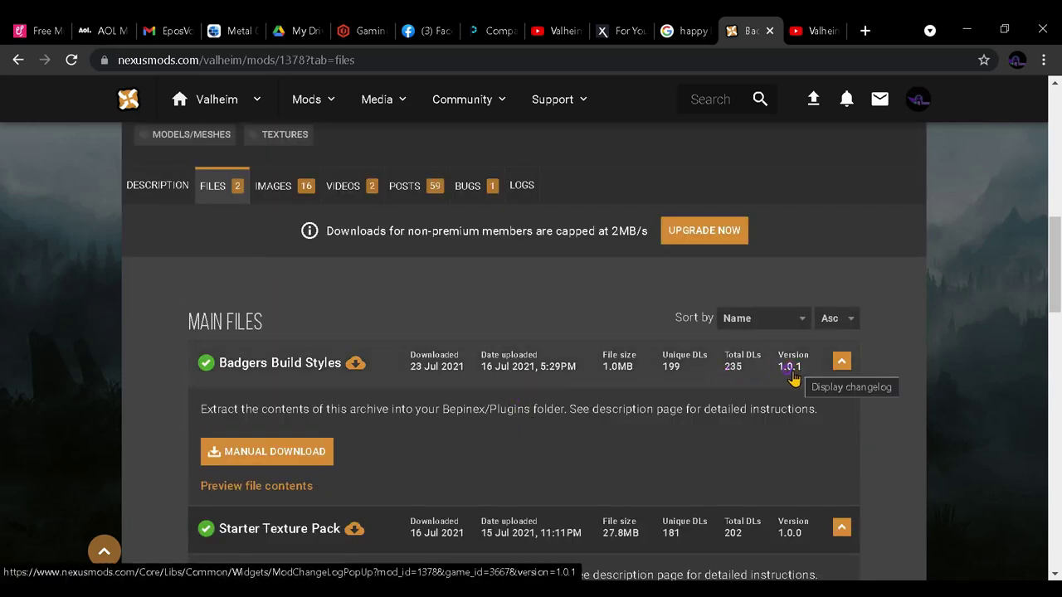
scroll(792, 390, "down", 3)
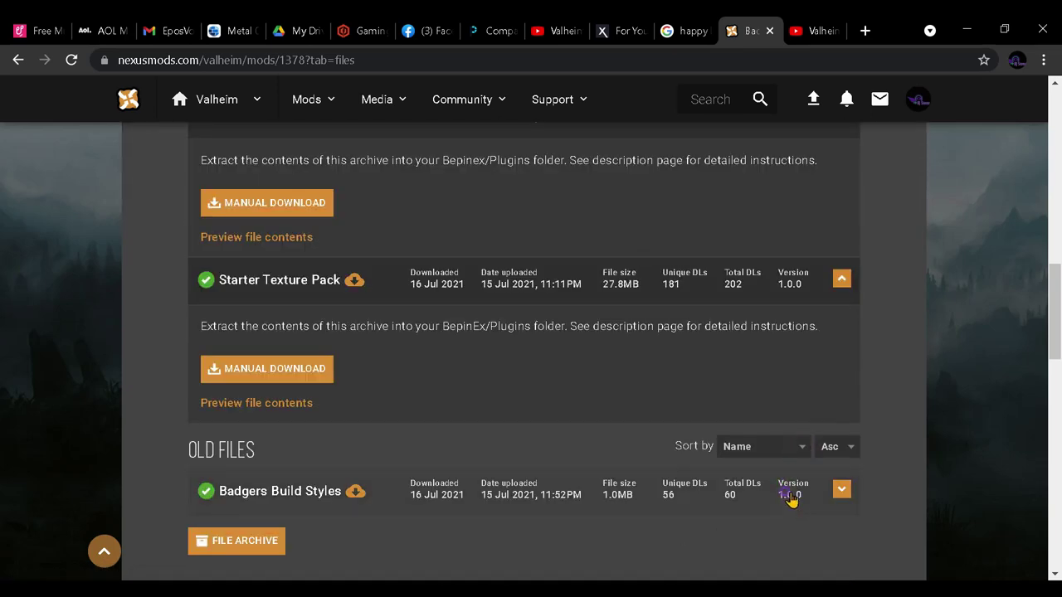
scroll(792, 498, "up", 3)
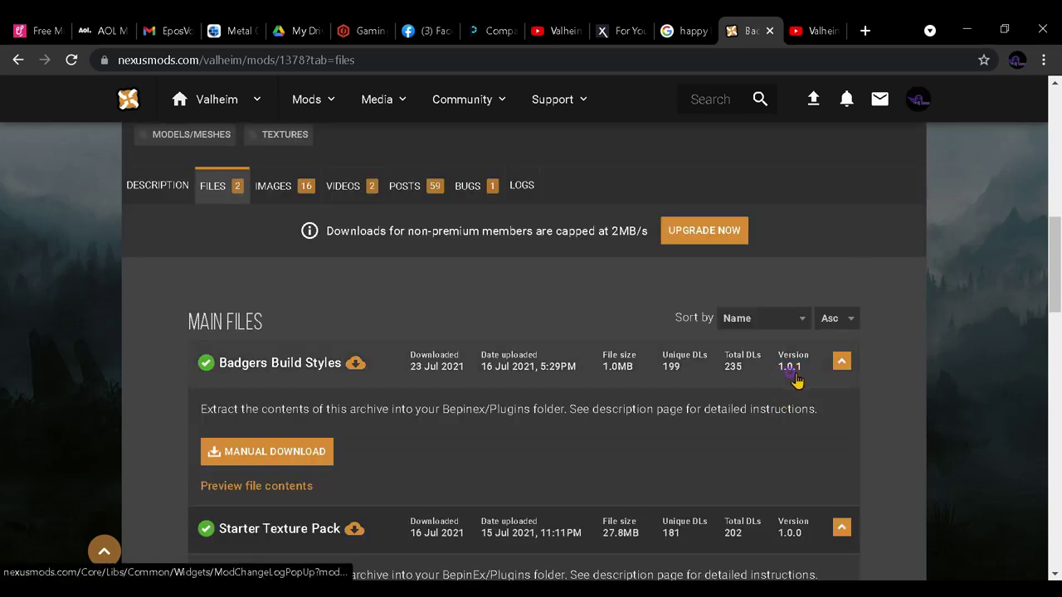
scroll(496, 395, "down", 1)
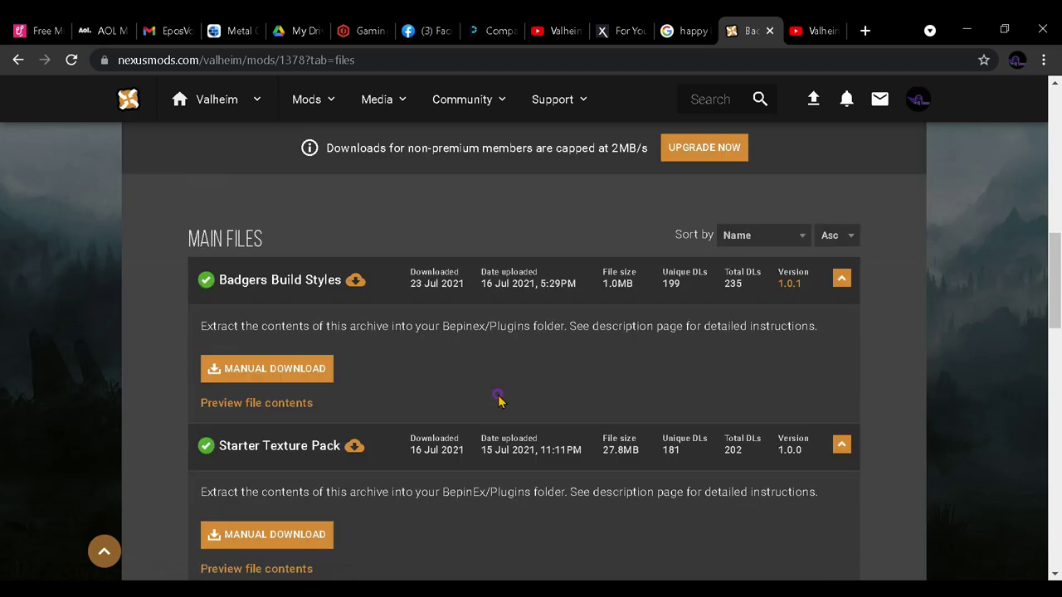
scroll(495, 398, "down", 1)
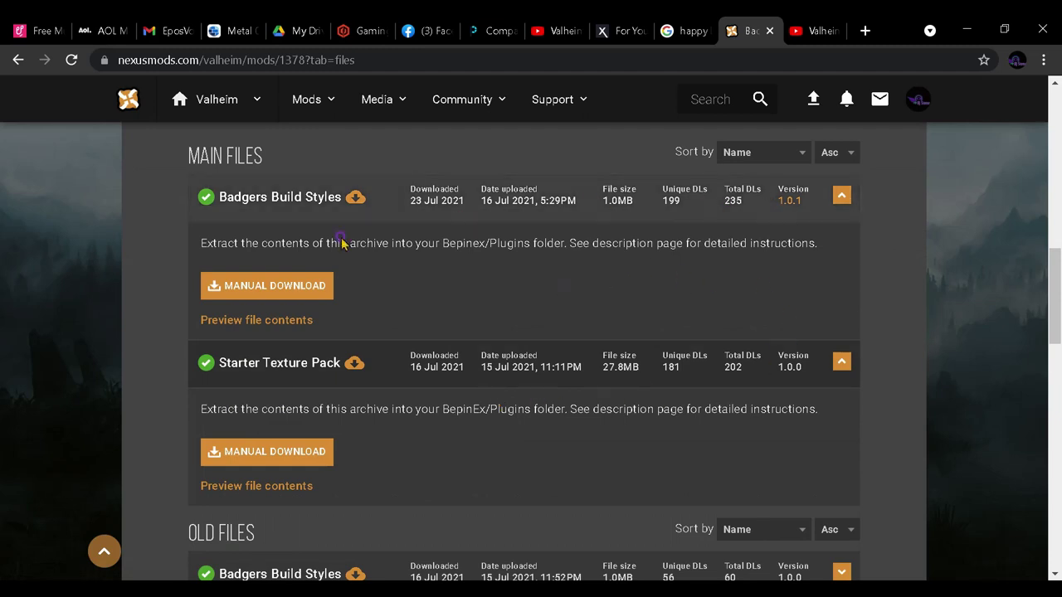
- Start the free slow manual download of Badgers Build Styles, accepting the BepInEx requirement notice
left_click(286, 282)
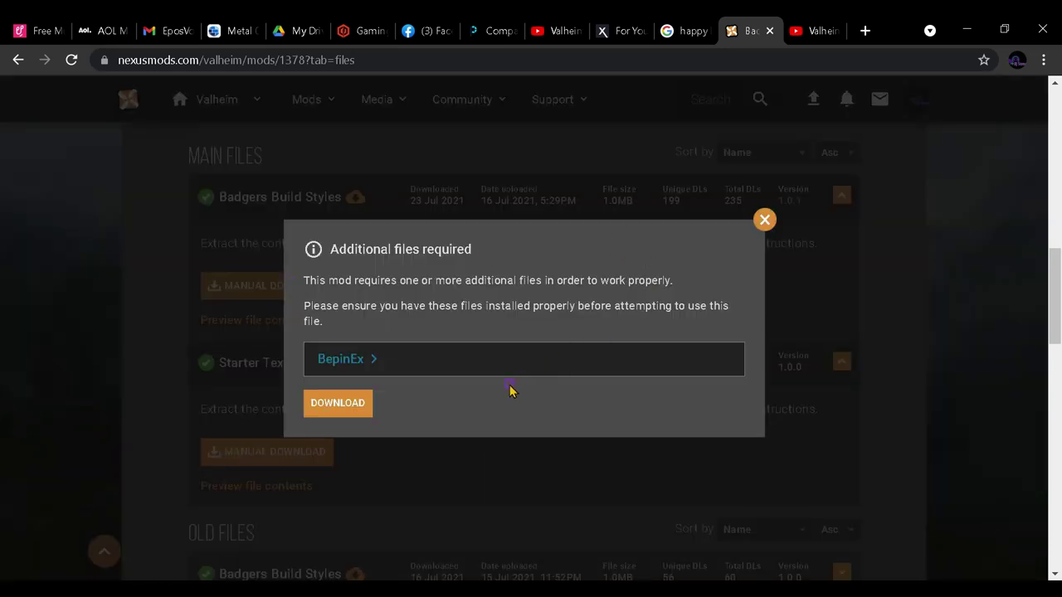
left_click(328, 405)
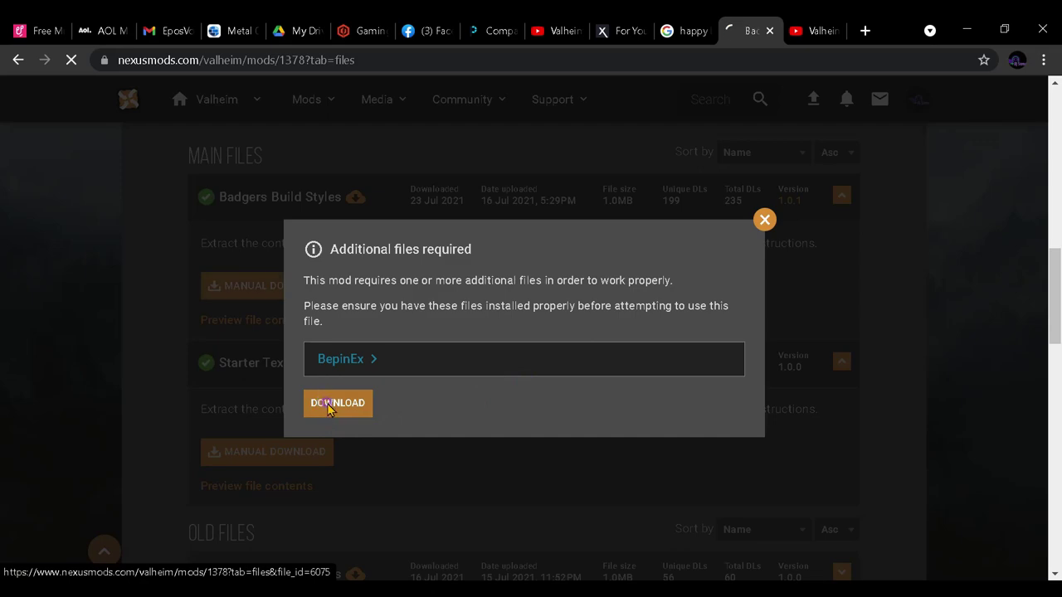
scroll(328, 409, "down", 1)
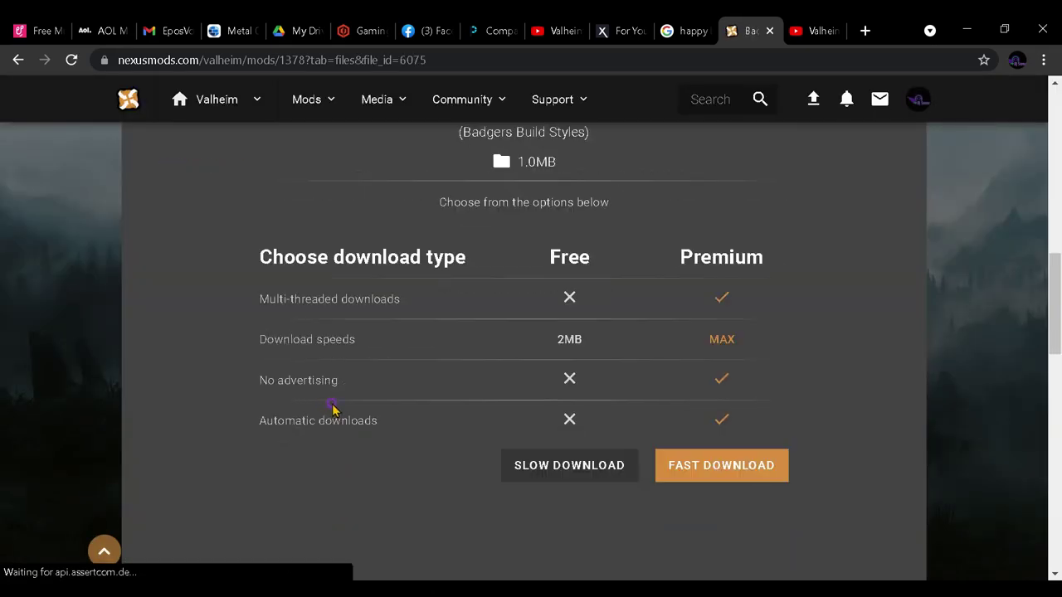
left_click(536, 466)
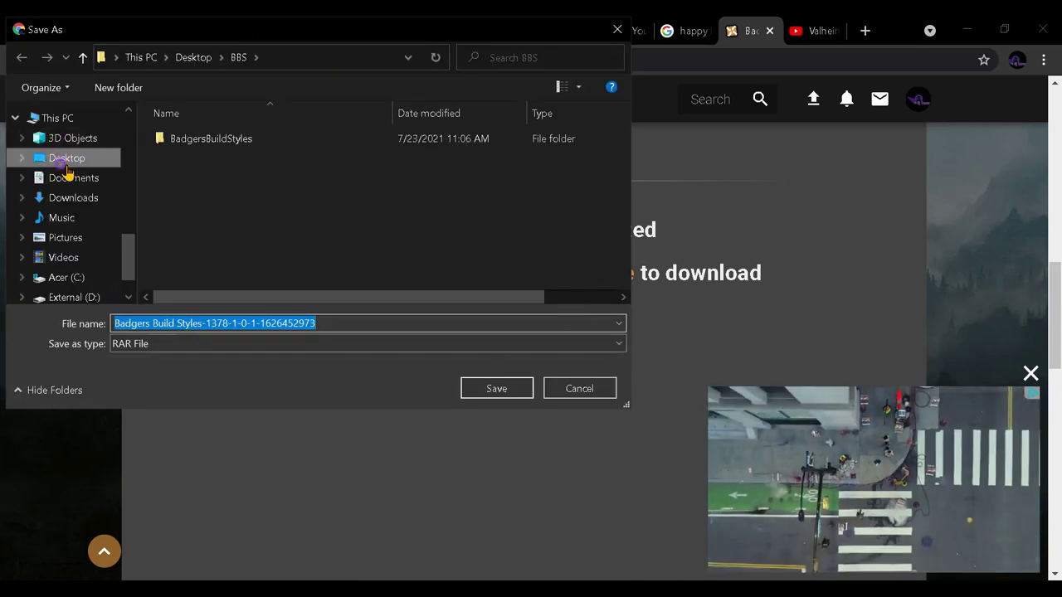
- Save the Badgers Build Styles RAR download into the desktop BBS folder
left_click(61, 163)
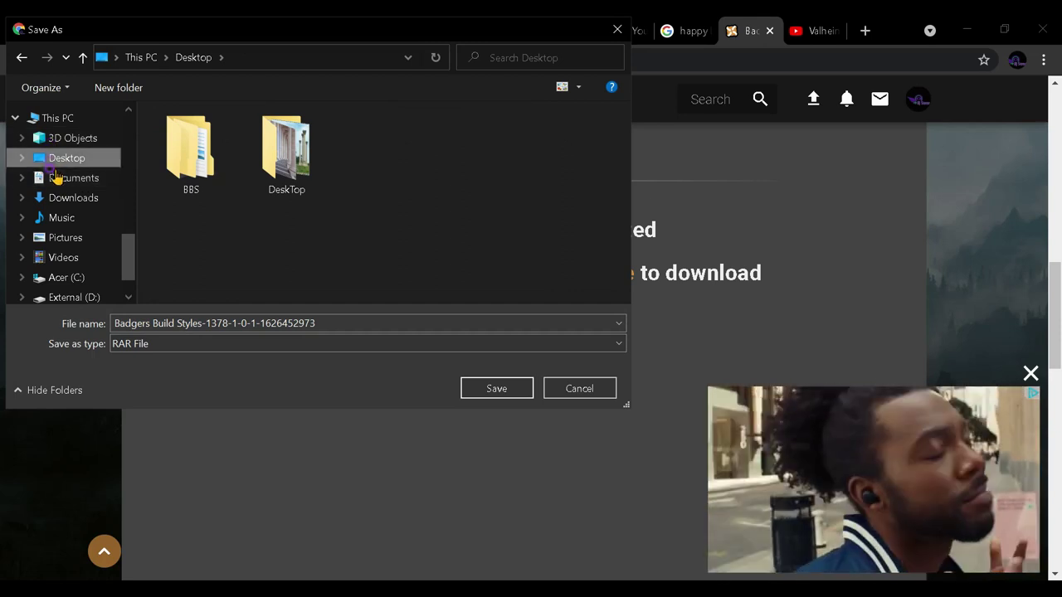
left_click(190, 177)
double_click(190, 178)
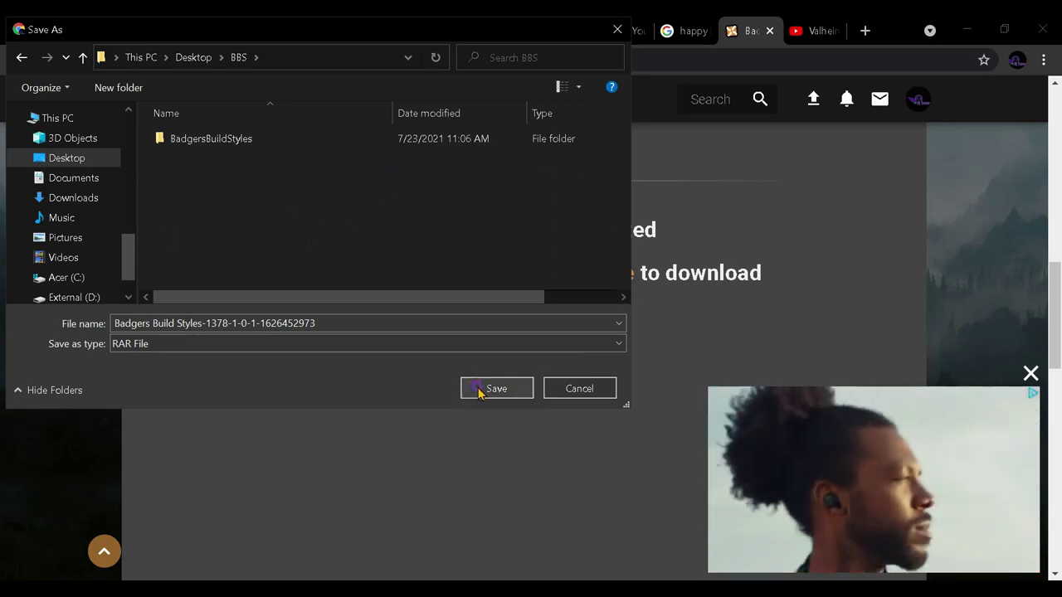
left_click(597, 387)
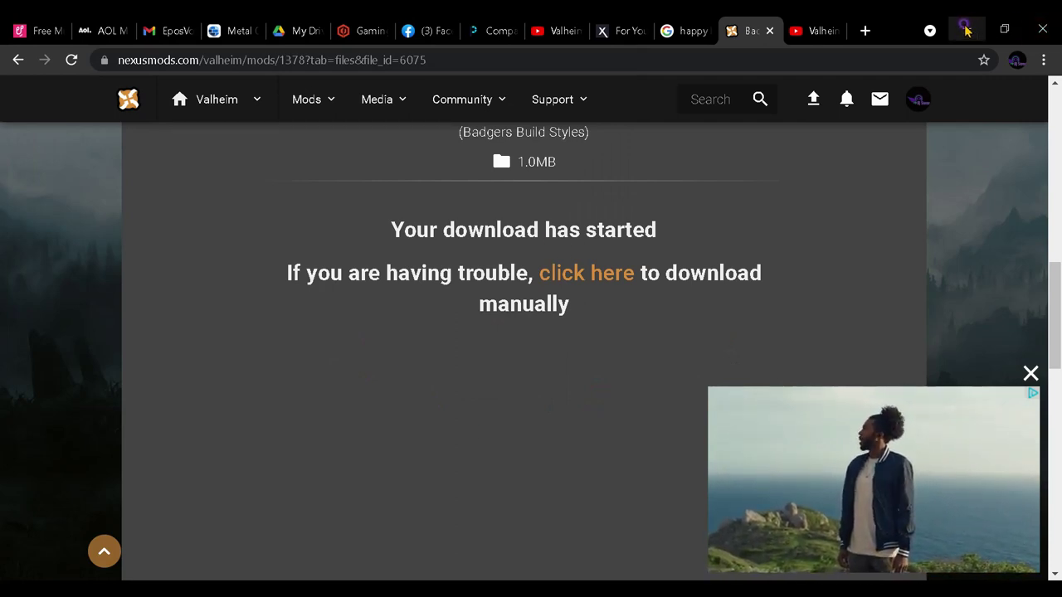
- Close Chrome and open the desktop BBS folder, which holds only the BadgersBuildStyles folder
left_click(1040, 31)
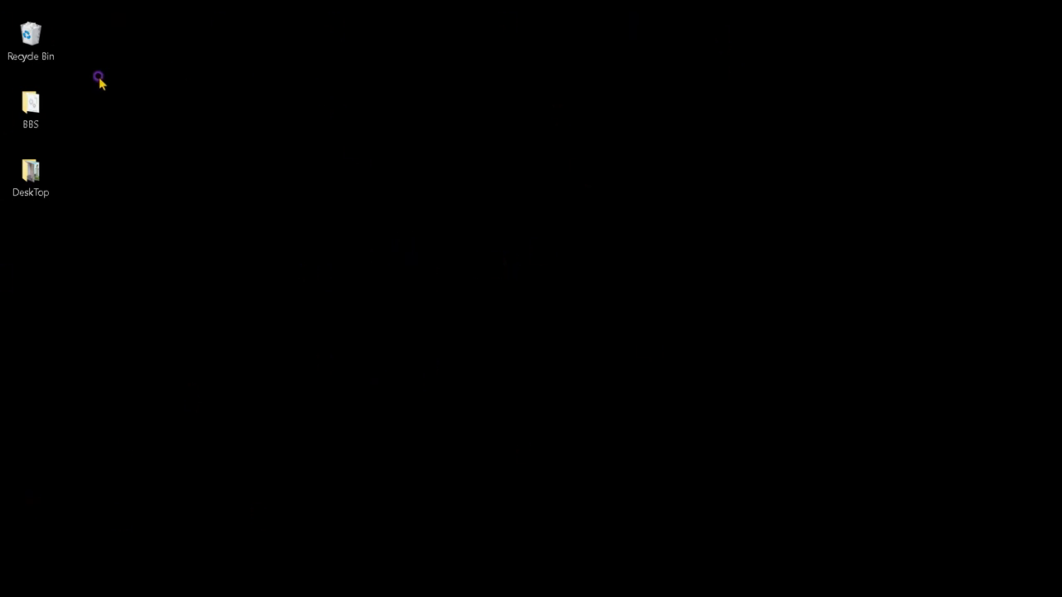
double_click(38, 114)
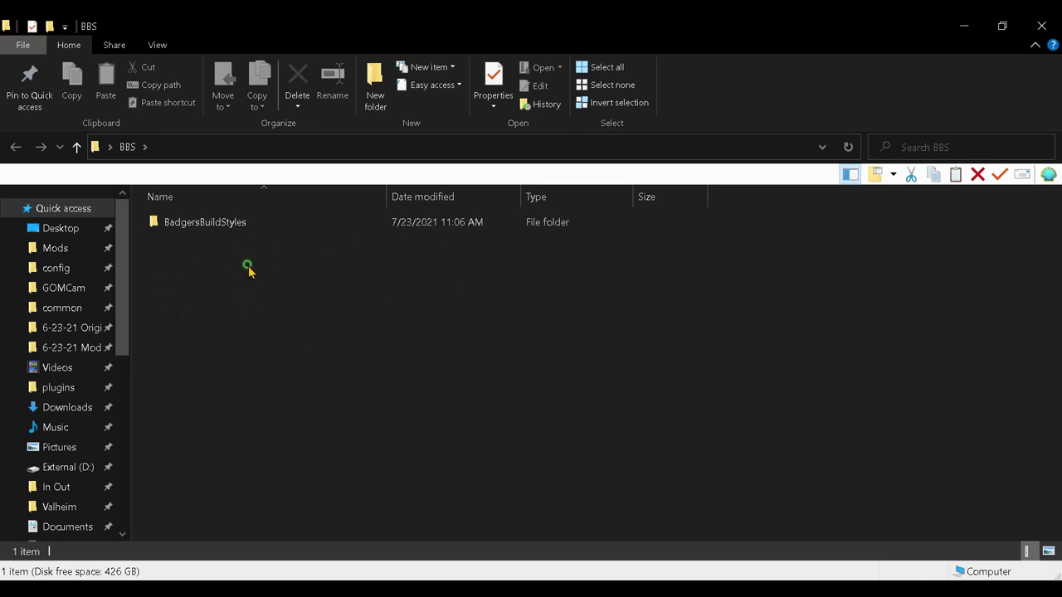
- Bring up and dismiss the BBS folder's background menu, selecting the BadgersBuildStyles folder
right_click(248, 267)
left_click(184, 260)
left_click(200, 229)
right_click(189, 242)
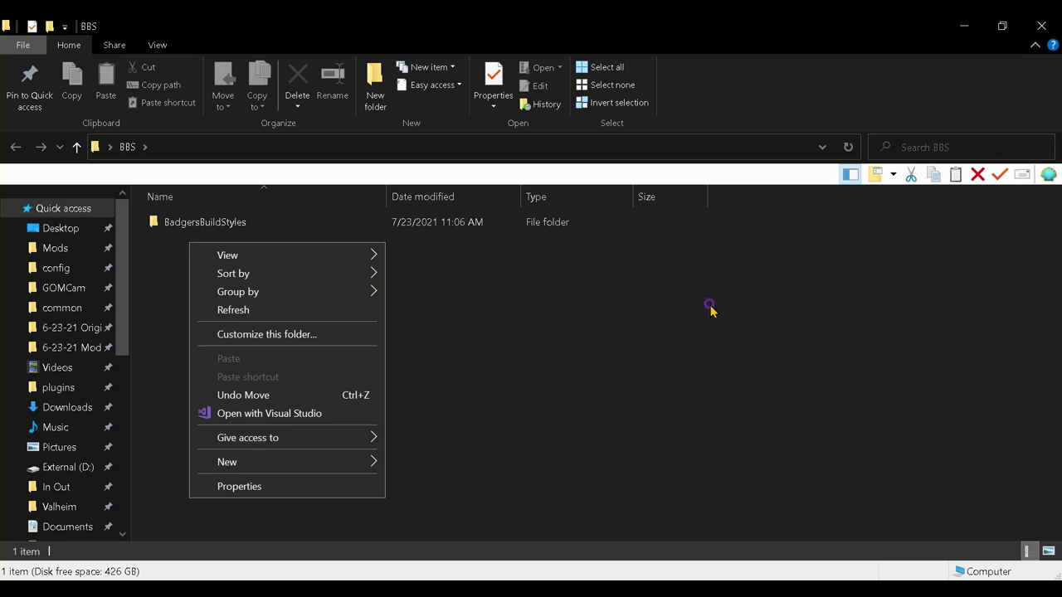
left_click(631, 350)
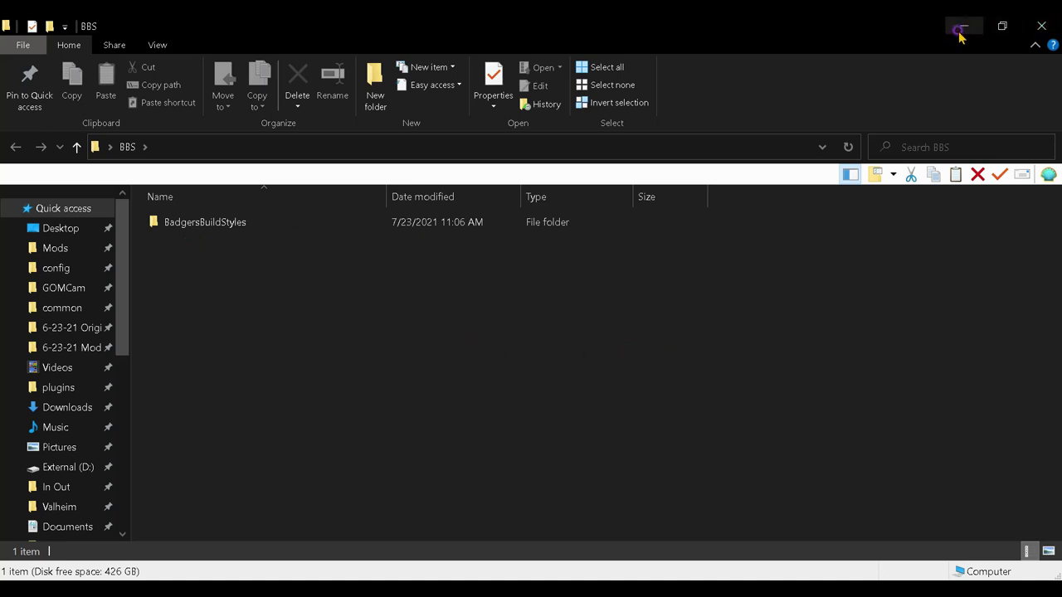
- Undo the move and delete to restore BadgersBuildStyles.dll and the RAR, then select the RAR
right_click(364, 299)
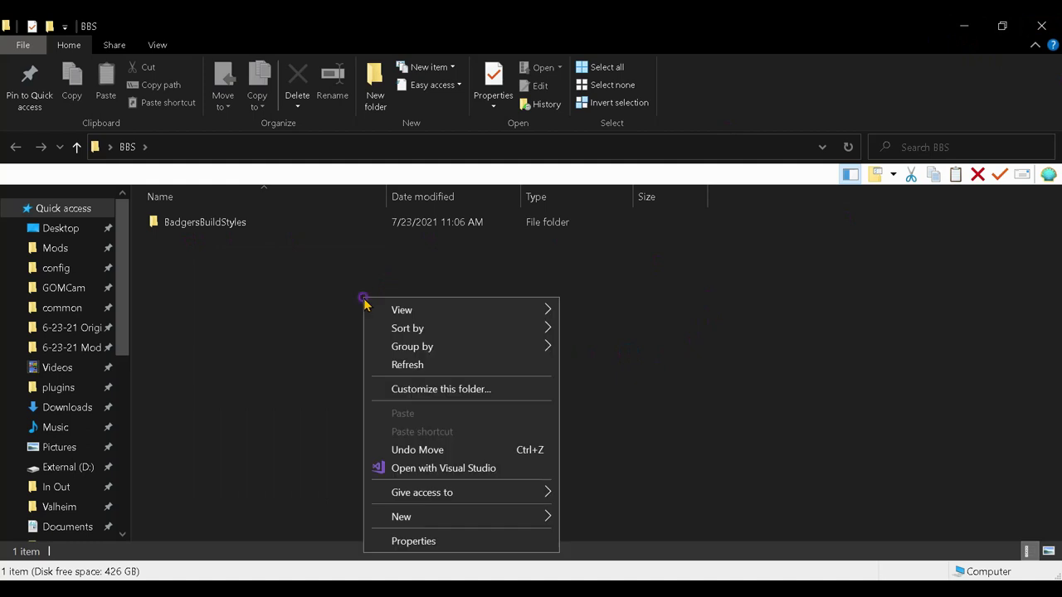
left_click(411, 451)
right_click(297, 310)
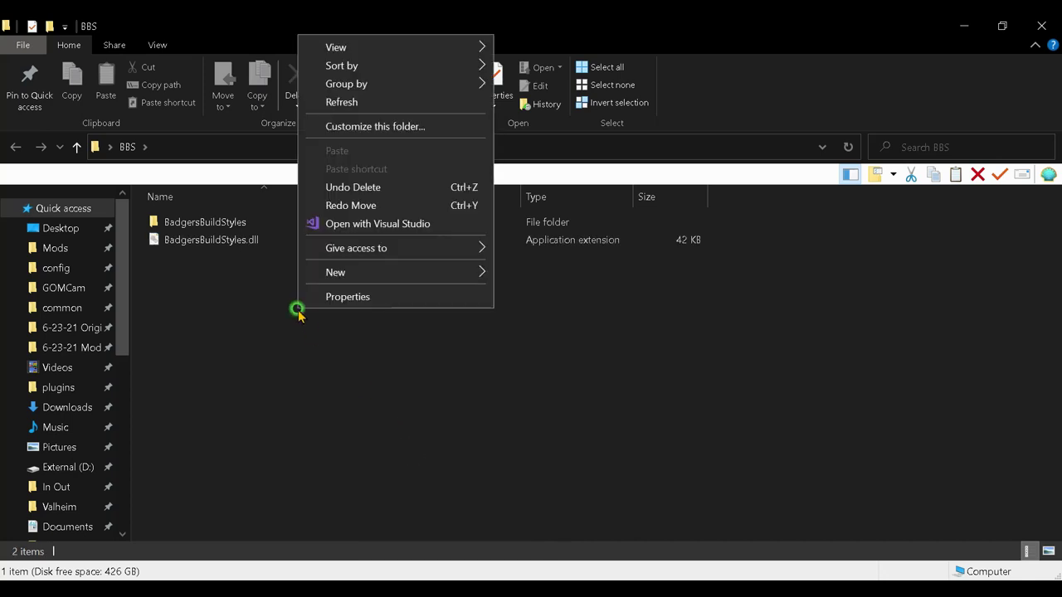
left_click(396, 188)
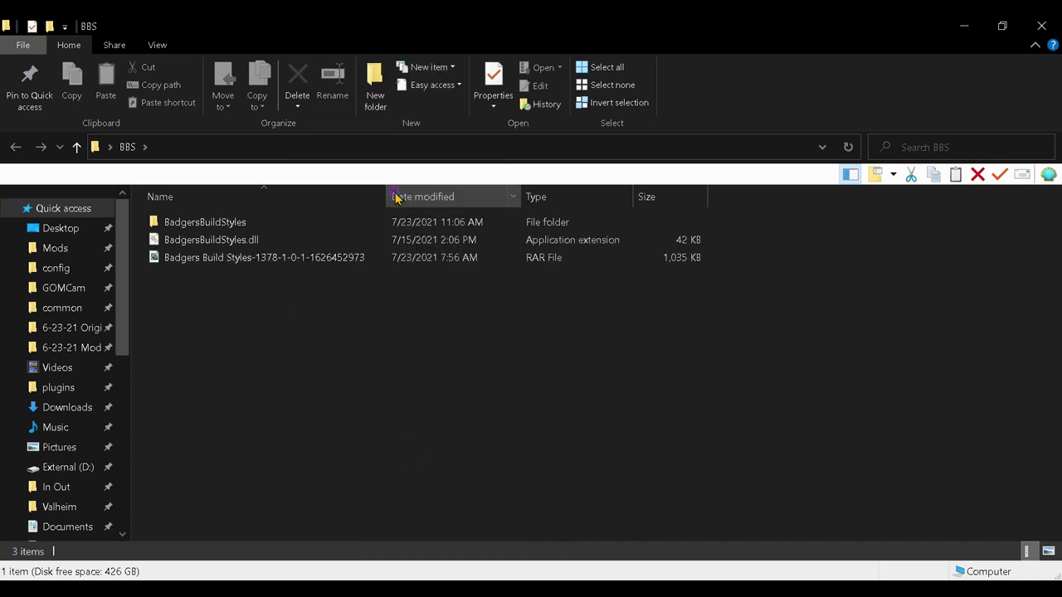
left_click(219, 262)
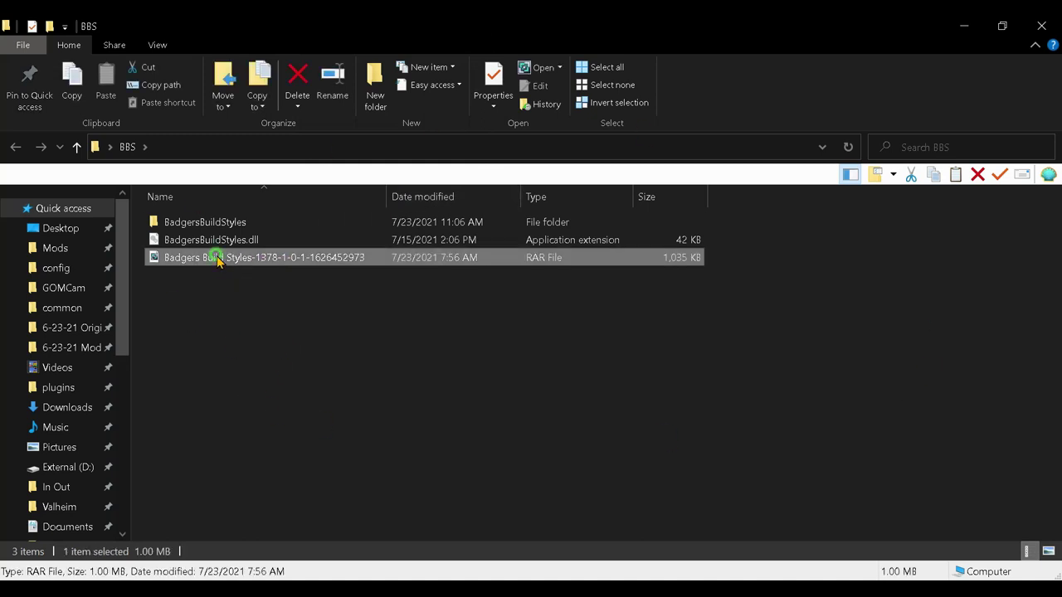
- Delete the downloaded RAR archive and move BadgersBuildStyles.dll into the BadgersBuildStyles folder
right_click(218, 260)
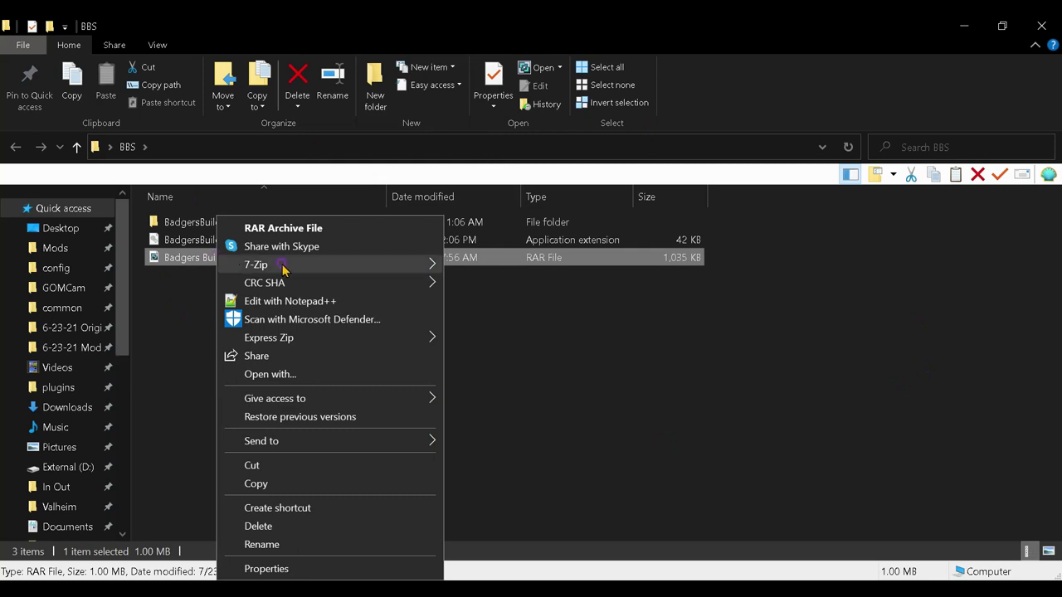
mouse_move(285, 267)
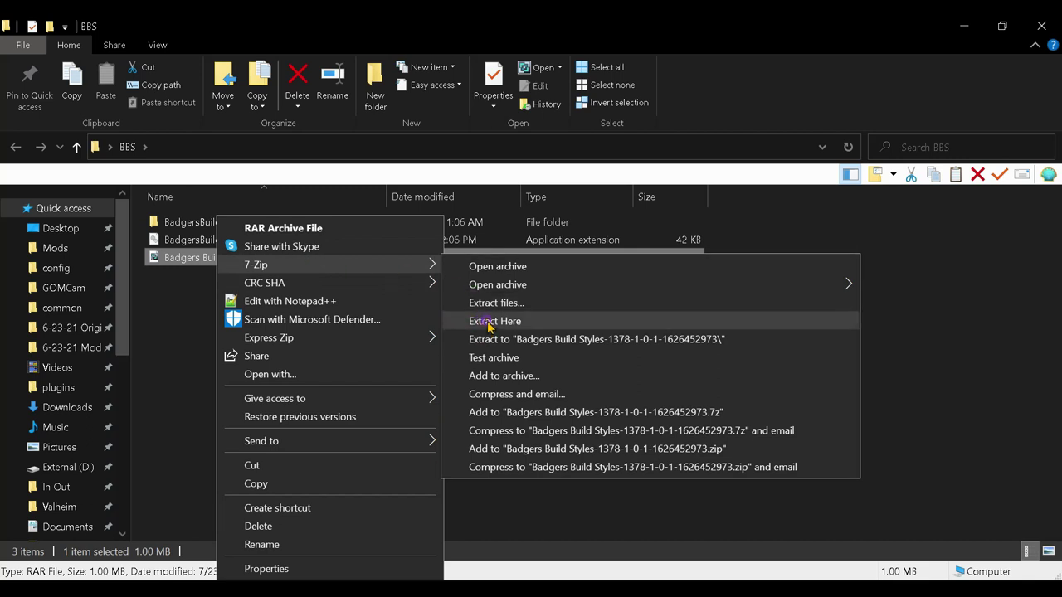
left_click(163, 314)
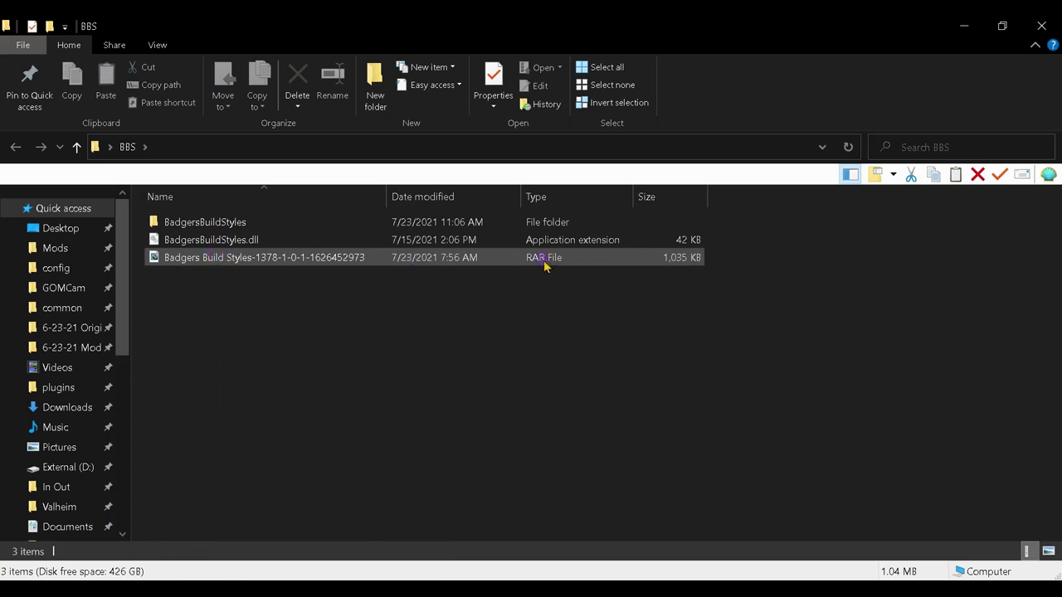
right_click(308, 260)
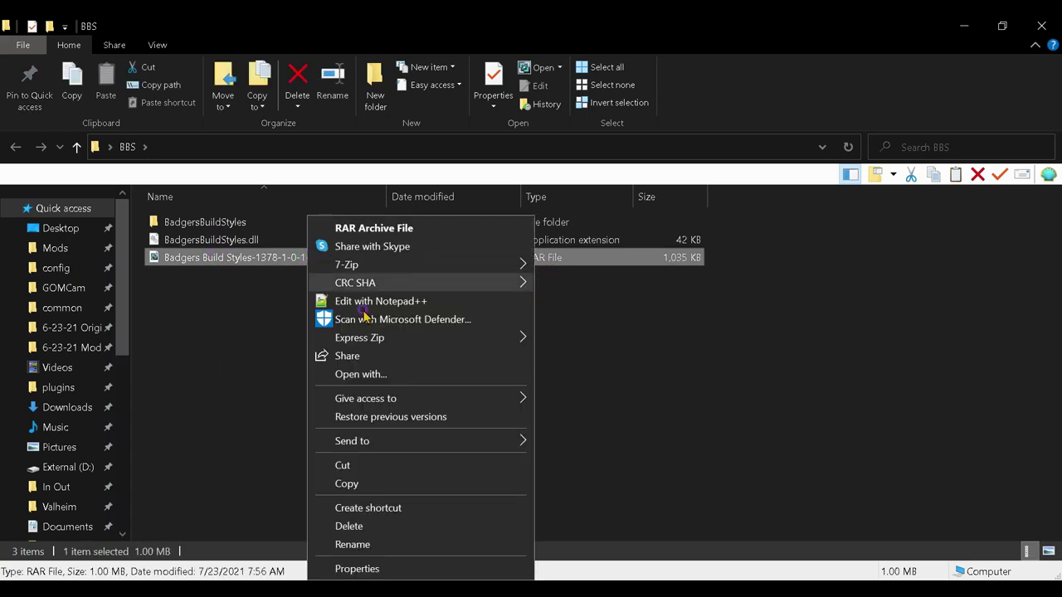
left_click(348, 526)
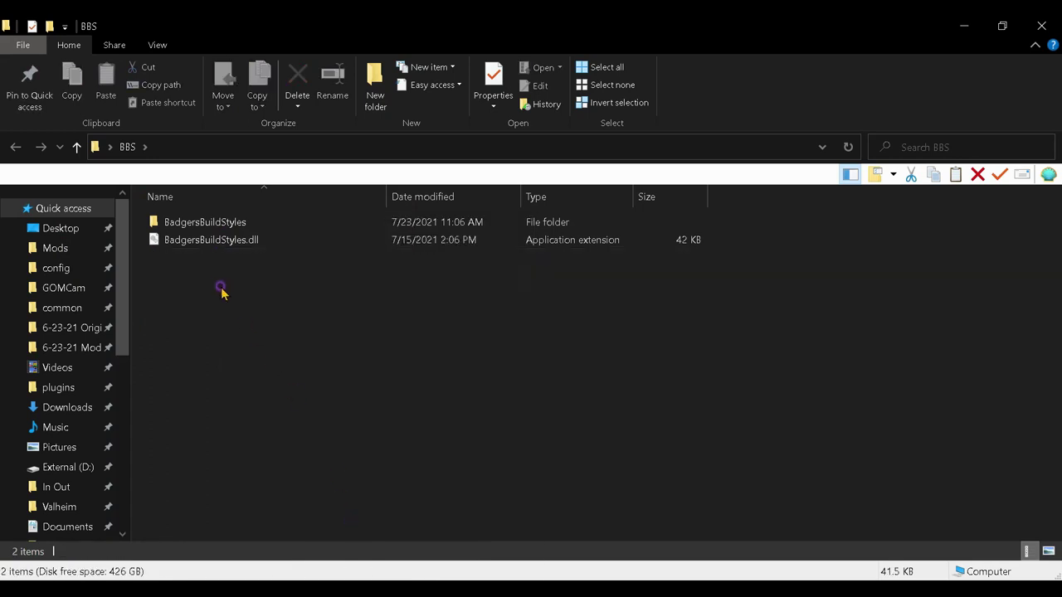
left_click(208, 242)
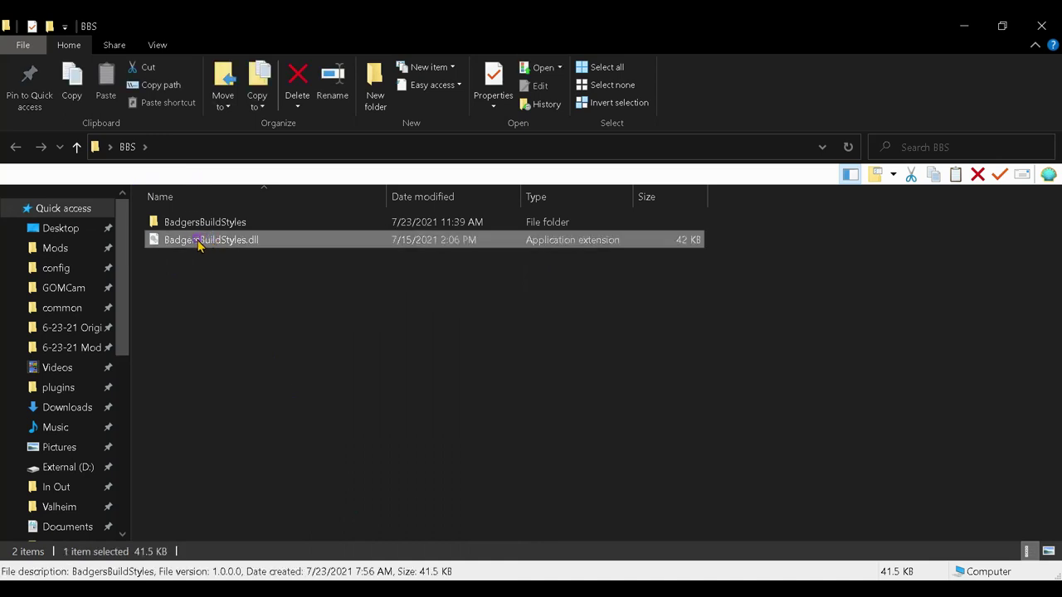
left_click_drag(218, 245, 221, 220)
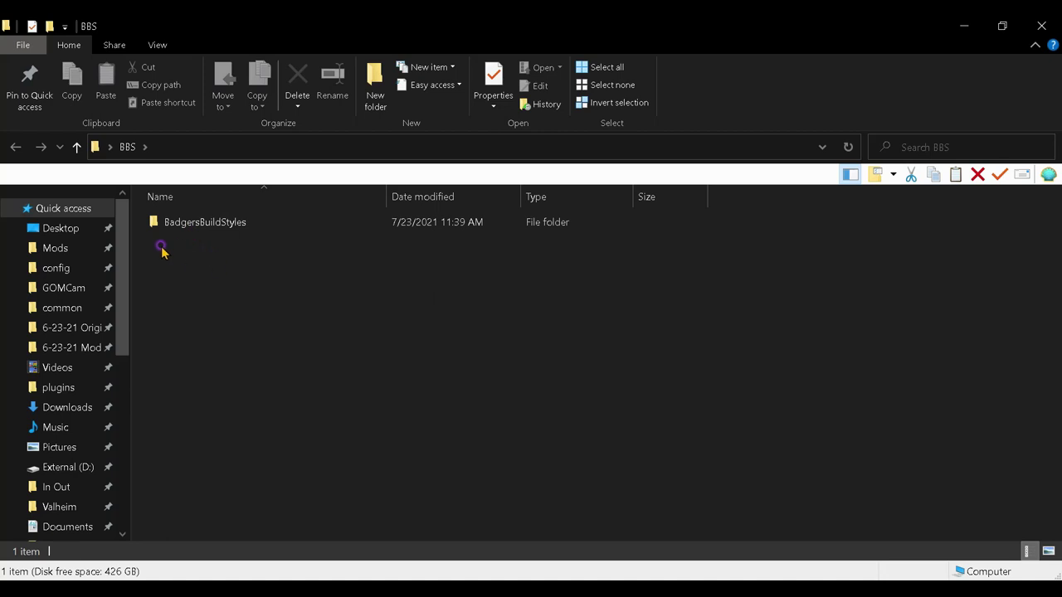
- Open the BBS BadgersBuildStyles folder and place the Valheim plugins window beside it
double_click(247, 231)
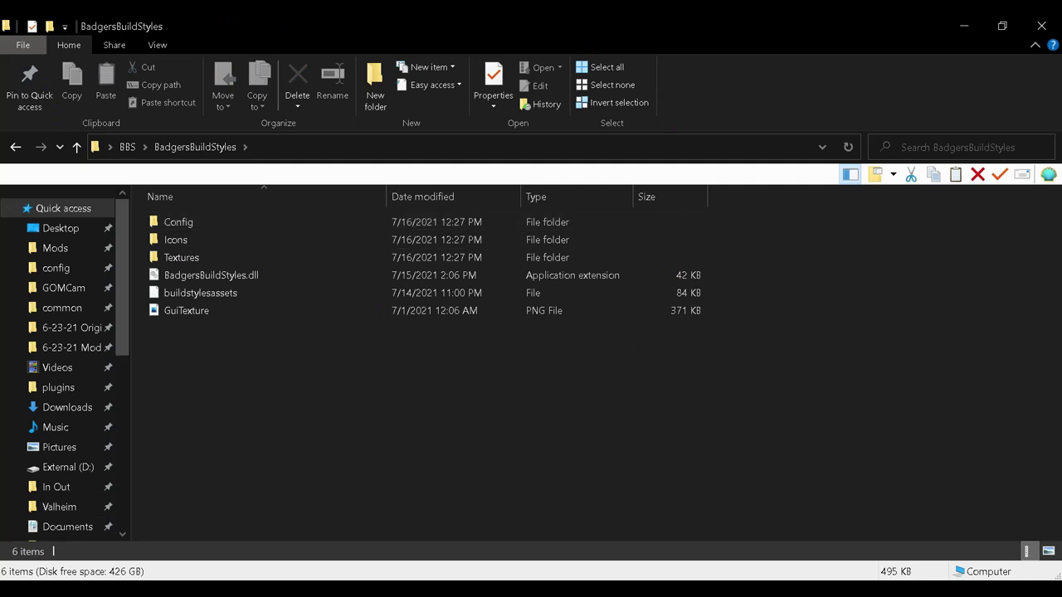
left_click(92, 589)
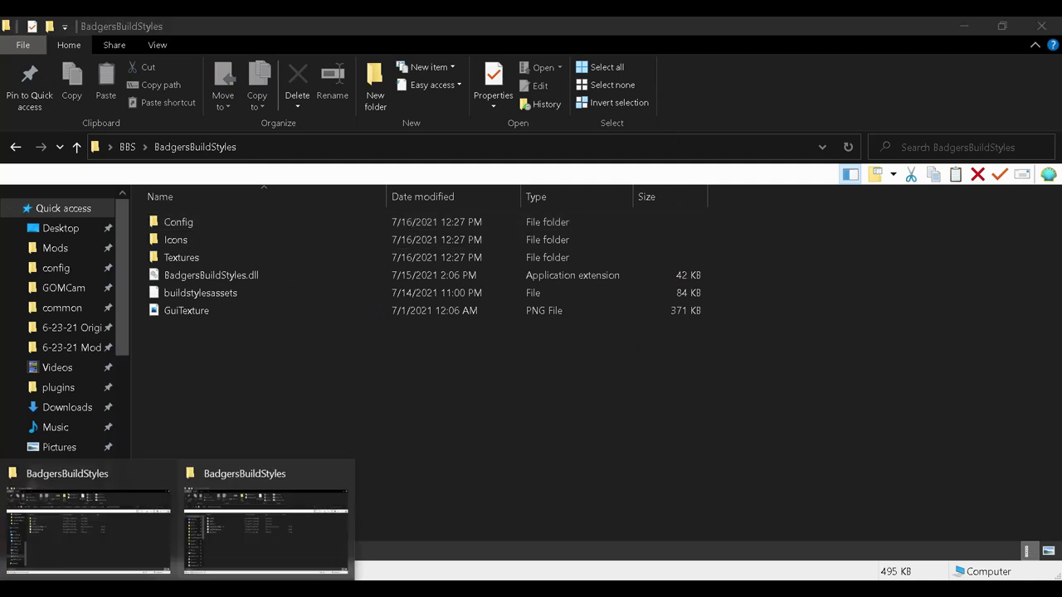
left_click(91, 549)
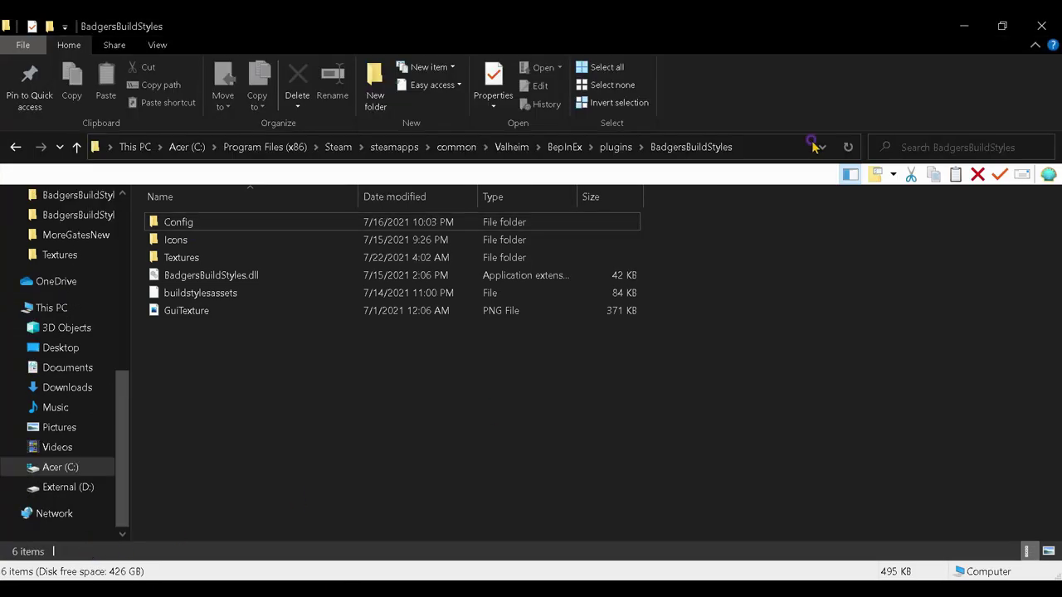
left_click(1000, 28)
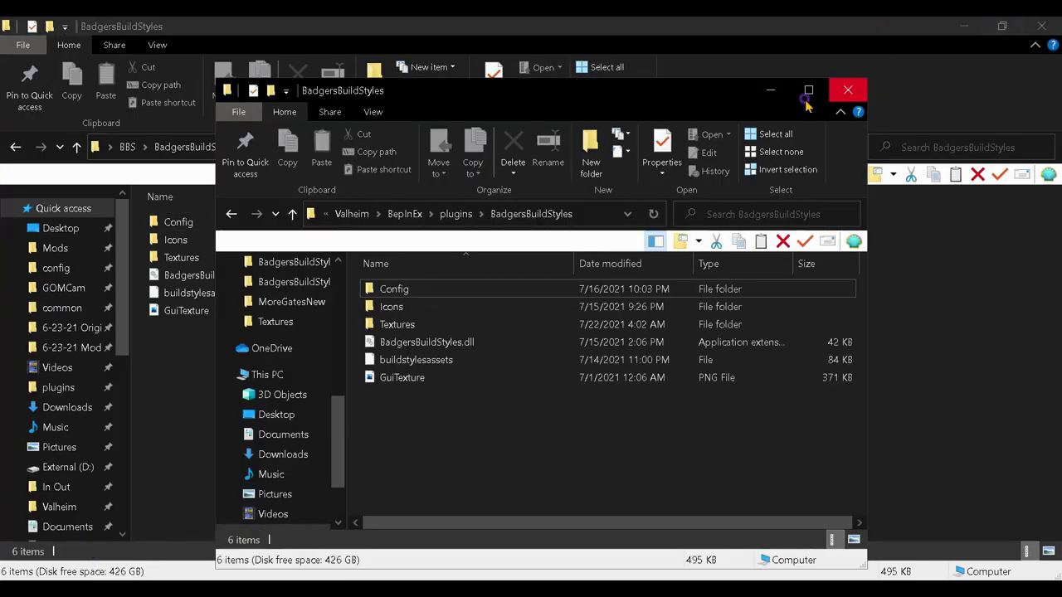
left_click_drag(622, 101, 767, 93)
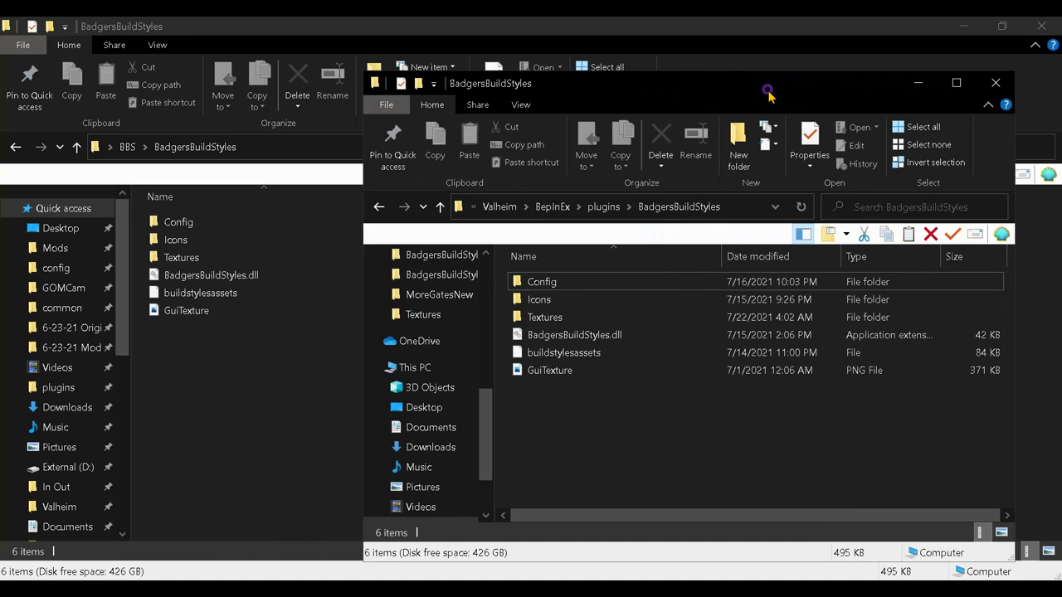